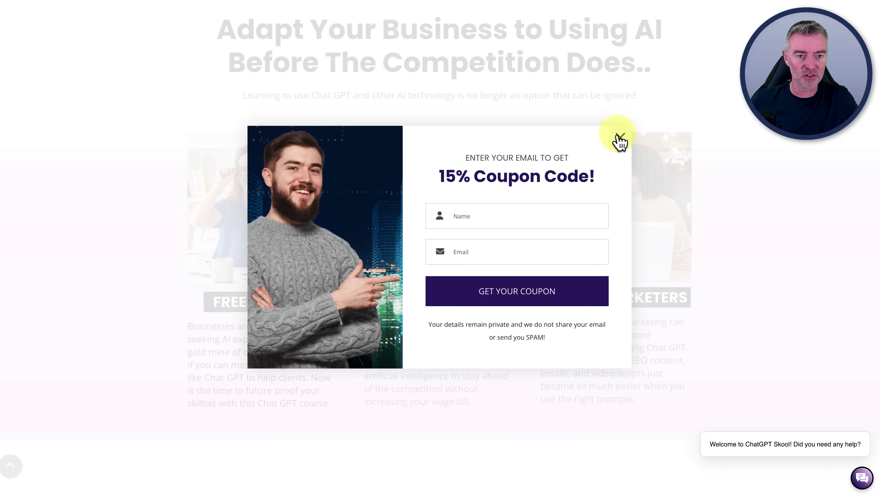
- Dismiss the 15% coupon pop-up and open the support chat on the course website
click(619, 138)
scroll(801, 307, down, 1)
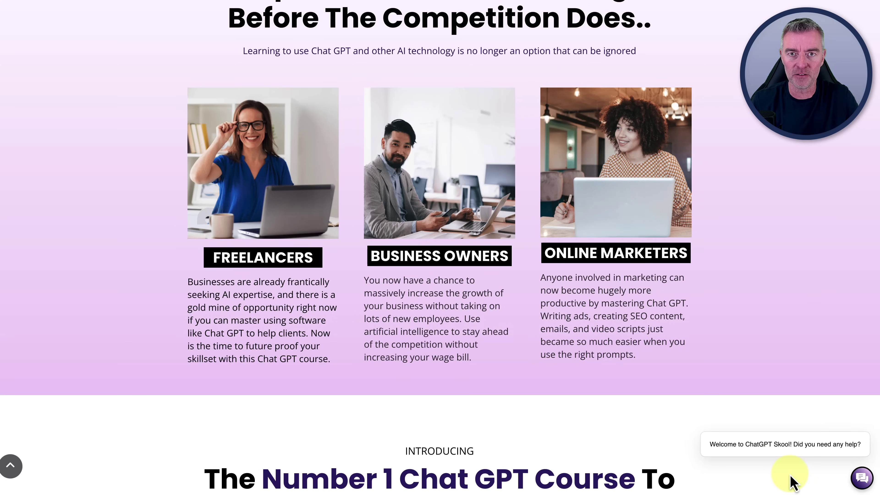
click(863, 484)
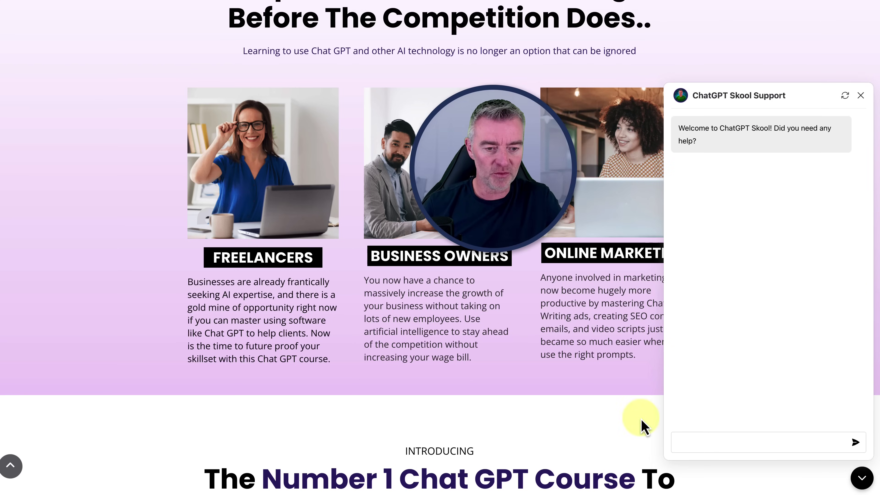
- Ask the support chatbot "Does this training course cover the new chat GPT plug-ins?"
click(696, 443)
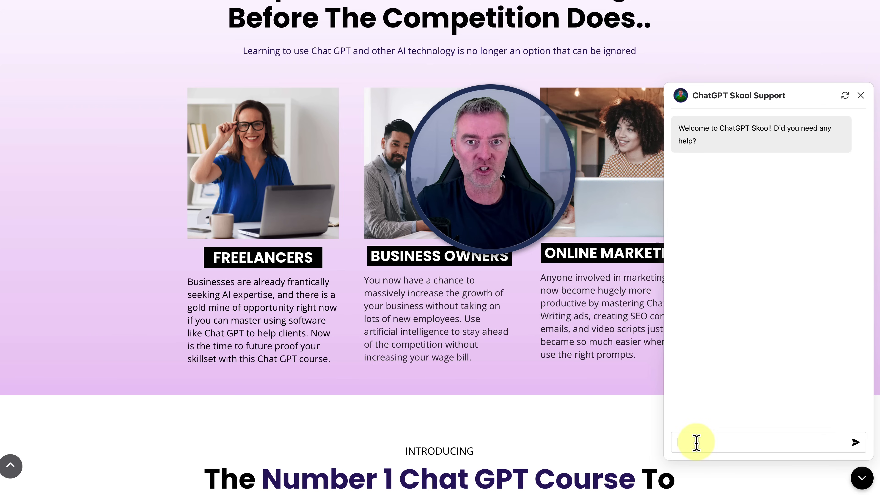
click(697, 443)
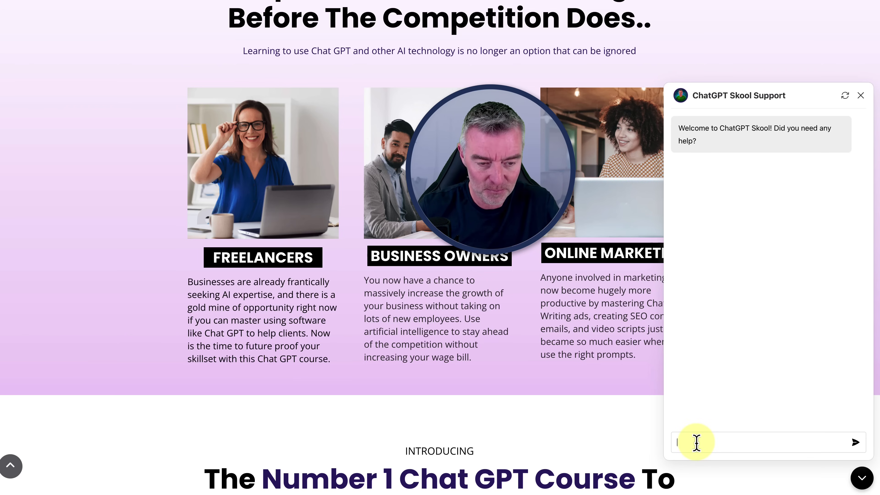
text(Do)
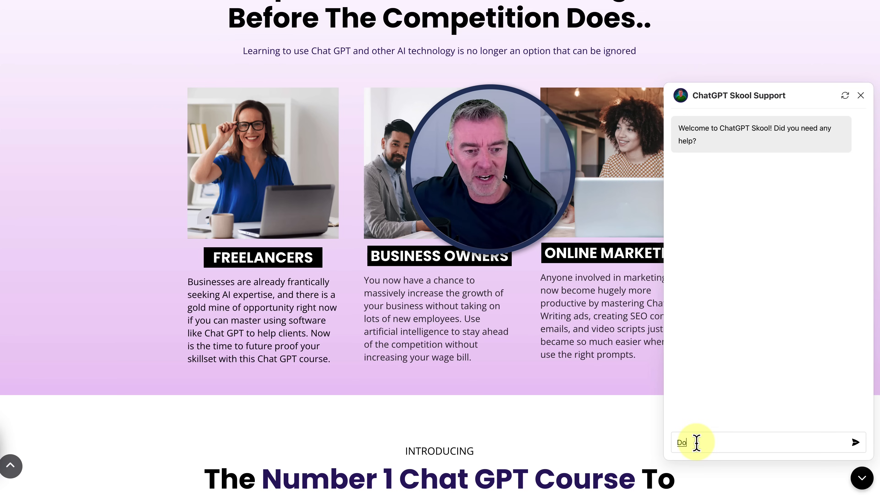
text(es this training course cover the new)
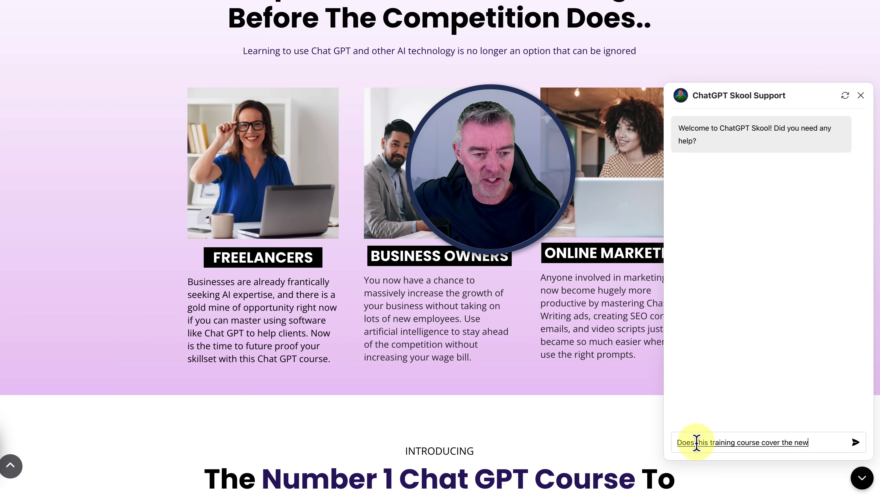
text( chat GPT plug-ins?)
key(Return)
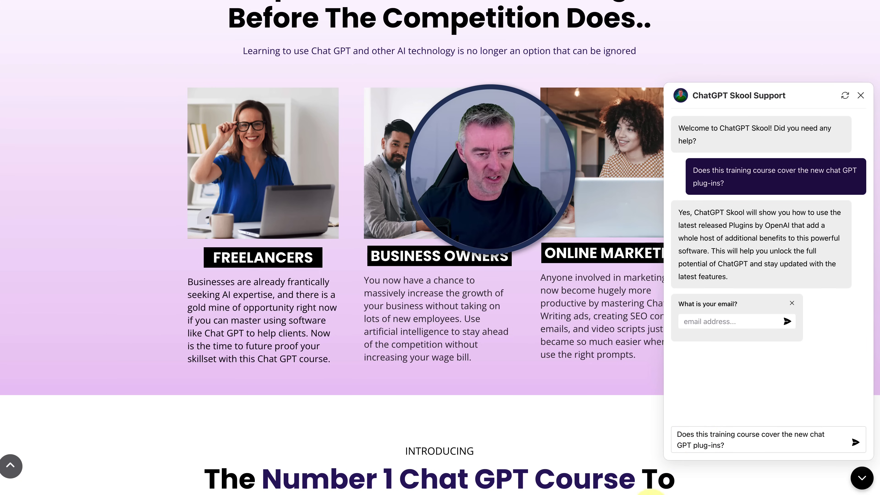
- Replace the leftover question with "How do I get started with this course and how long will it take me to go through it?" and send it
drag(741, 446, 668, 428)
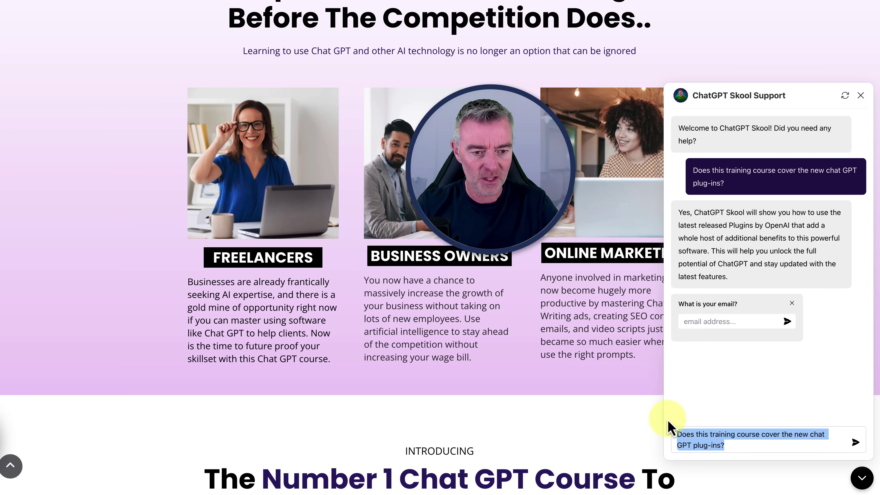
text(How do I get started with)
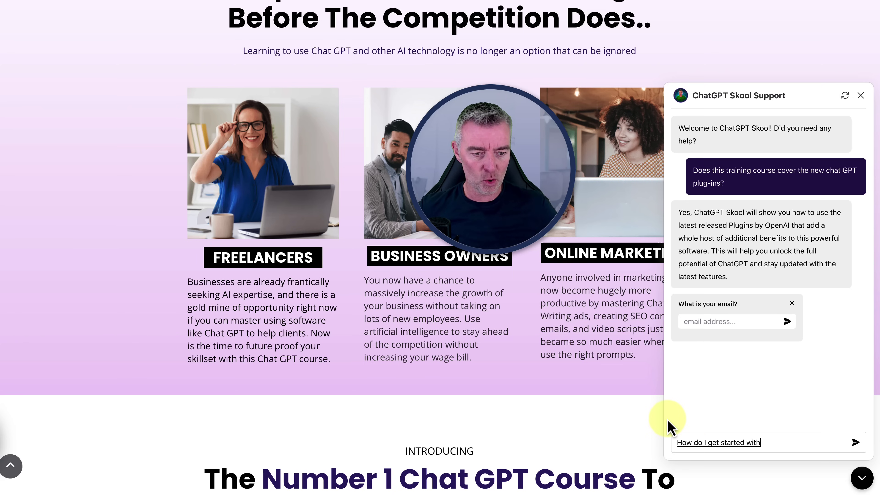
text( this course and how)
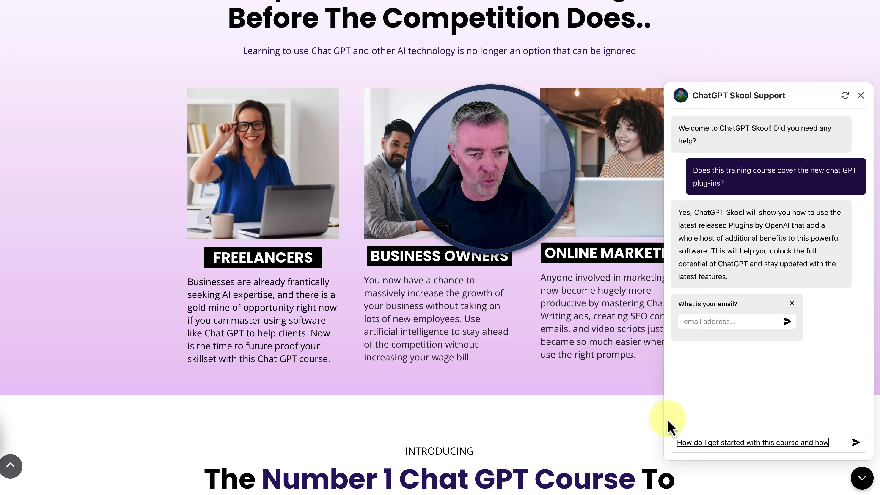
text( long will it take me to)
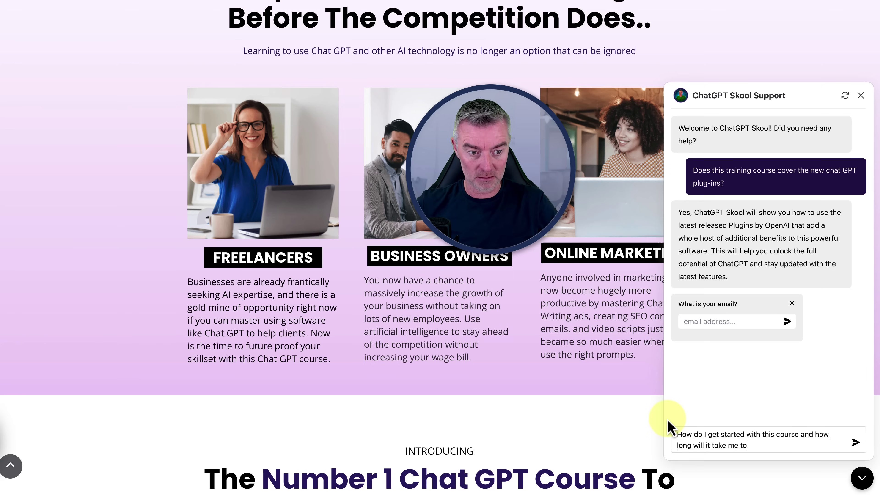
text( go through it?)
key(Return)
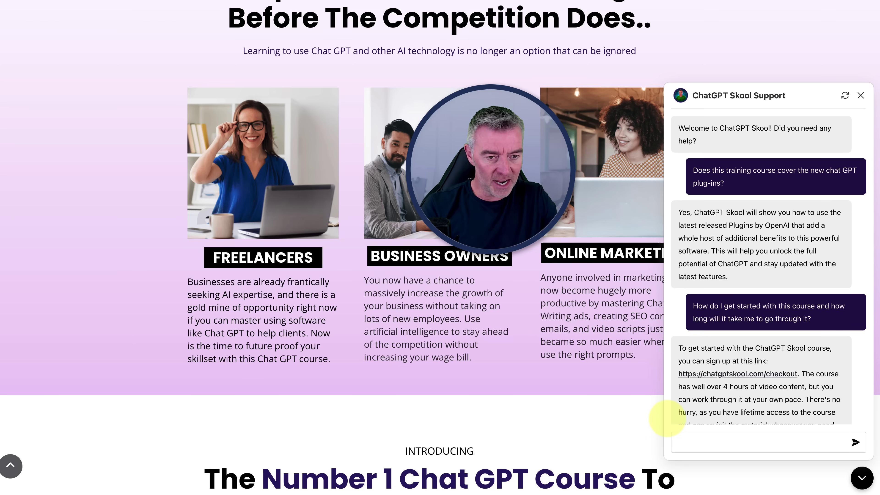
- Read the chatbot's full answer about getting started with the course, and close the support chat
scroll(727, 361, down, 1)
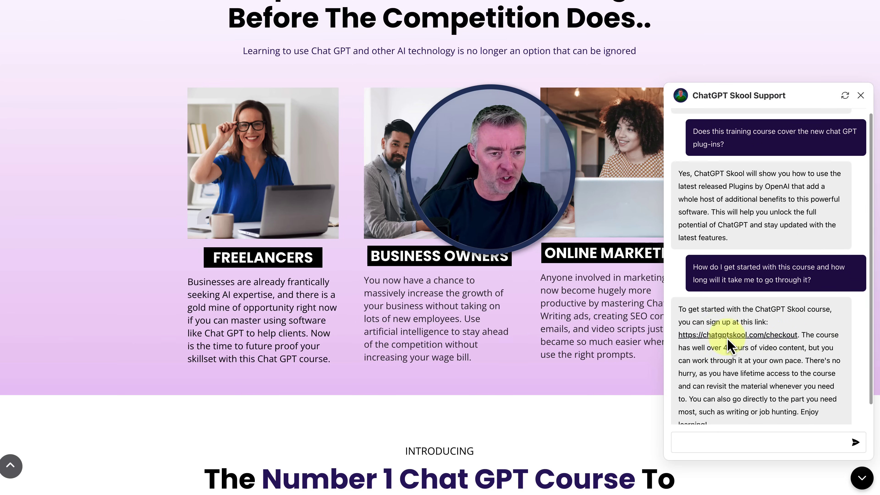
scroll(779, 305, down, 1)
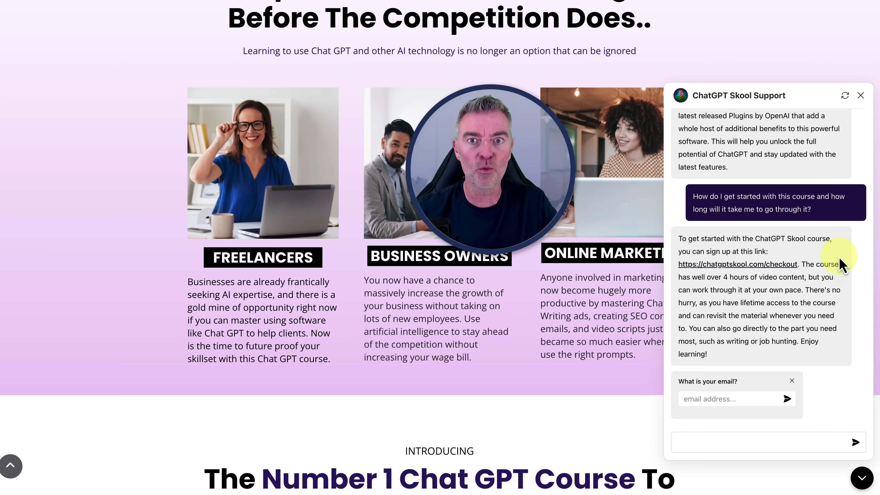
click(861, 96)
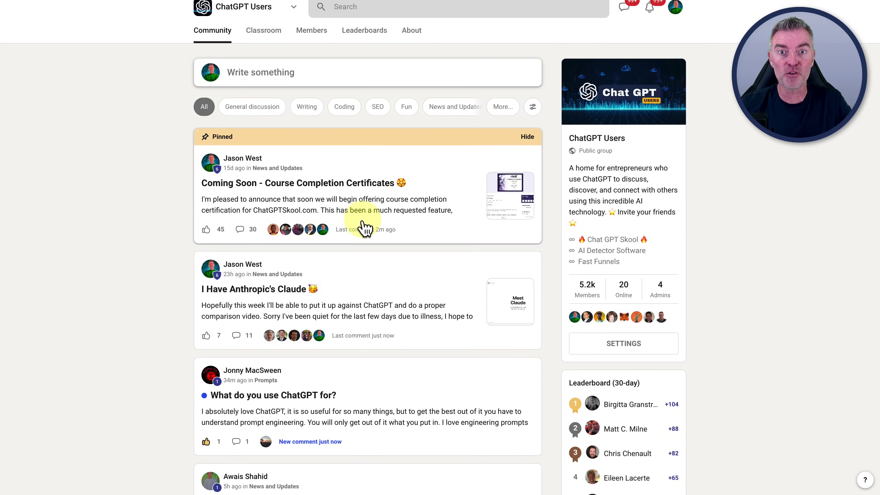
- Look through the ChatGPT Users community feed, from the pinned announcement down through the members' discussion posts, and return to the start
scroll(365, 227, down, 1)
scroll(365, 227, up, 1)
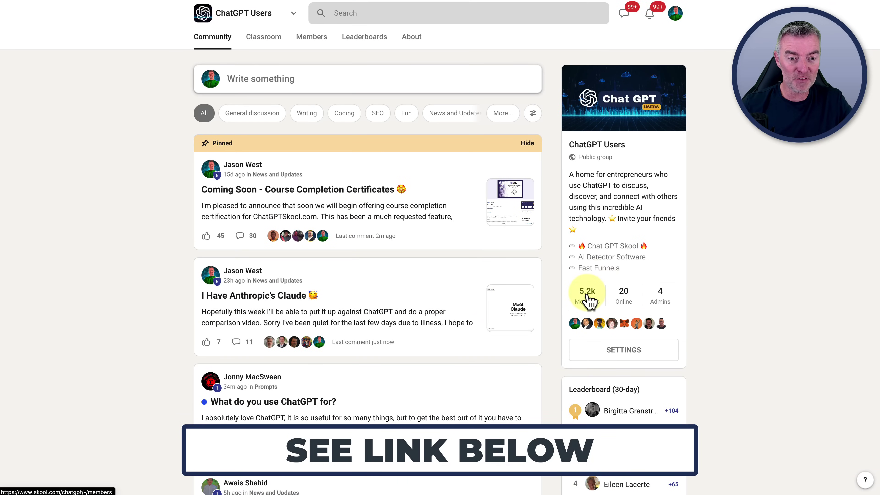
scroll(414, 329, down, 2)
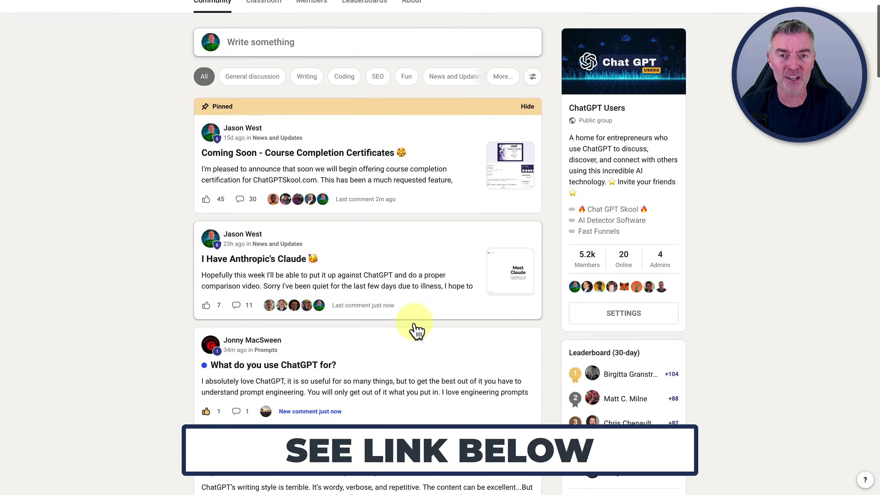
scroll(417, 331, down, 1)
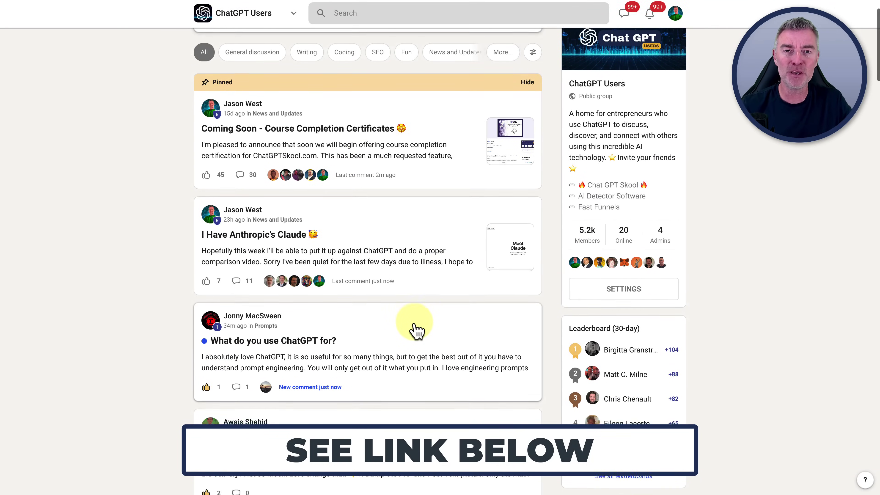
scroll(417, 331, up, 3)
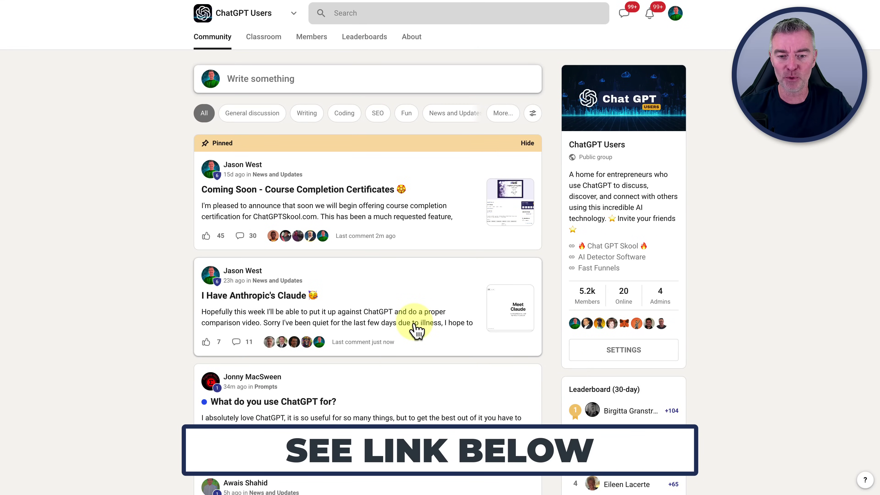
scroll(417, 331, down, 10)
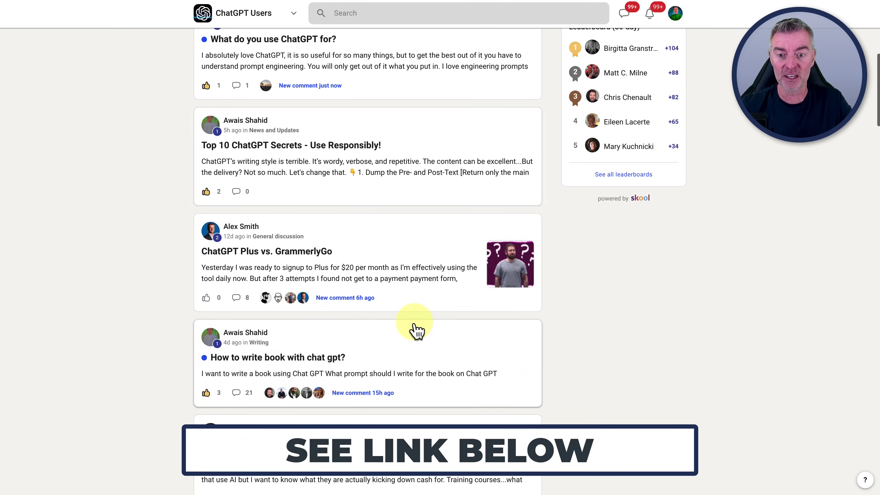
scroll(417, 331, down, 6)
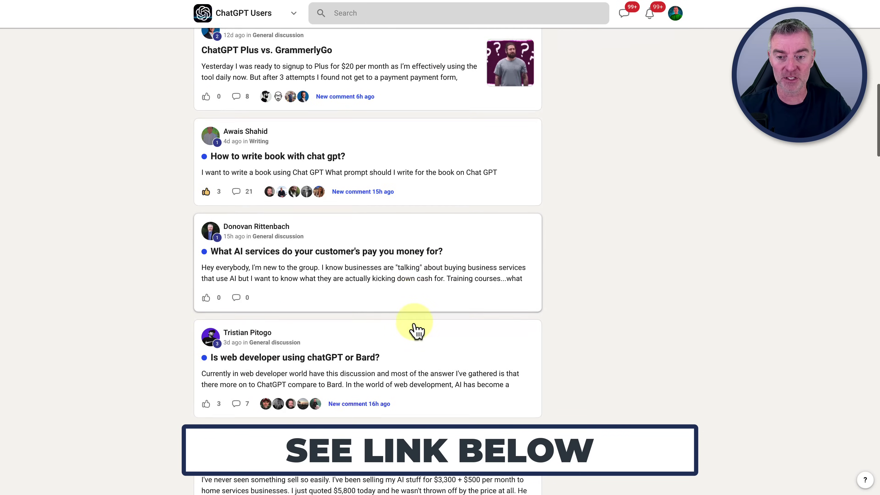
scroll(416, 331, down, 7)
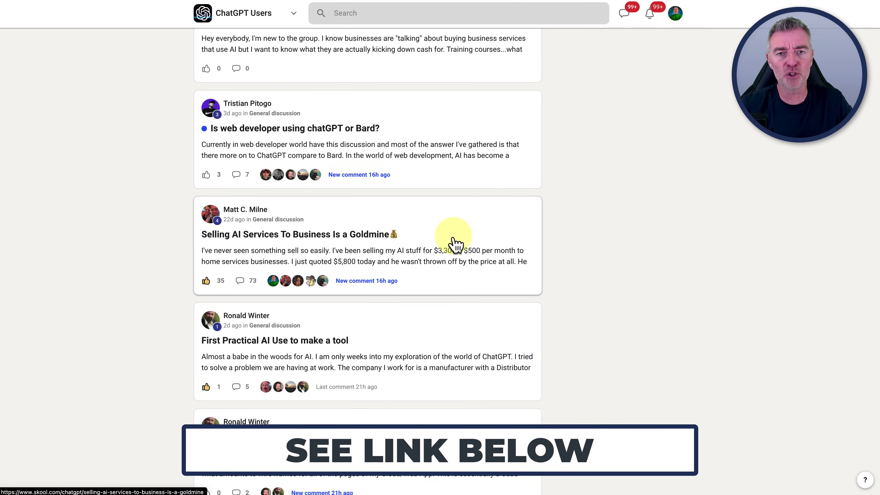
scroll(455, 245, up, 20)
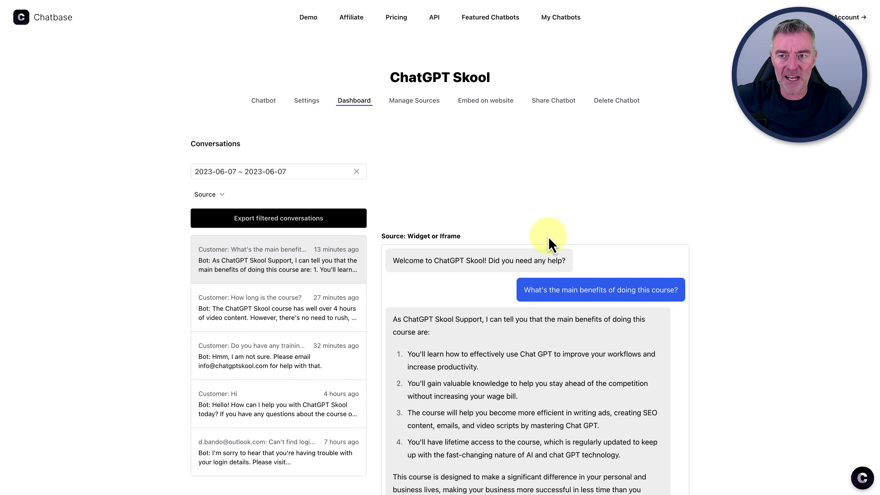
- Refresh the ChatGPT Skool conversations dashboard and review the newest conversation, the one asking about ChatGPT plug-ins
scroll(551, 245, down, 1)
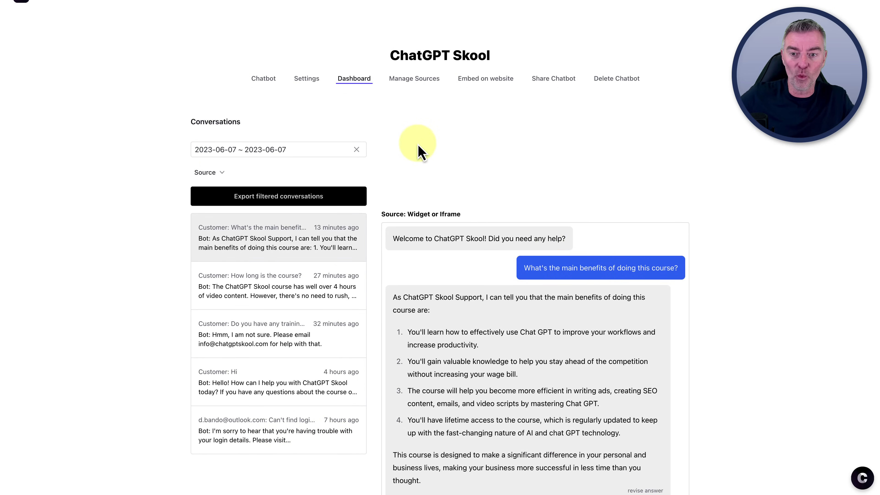
click(40, 4)
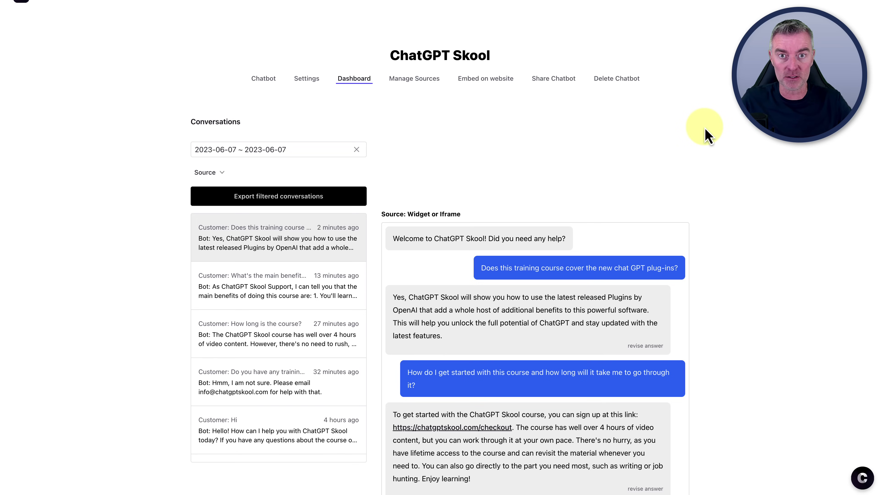
scroll(315, 305, down, 2)
scroll(317, 305, up, 2)
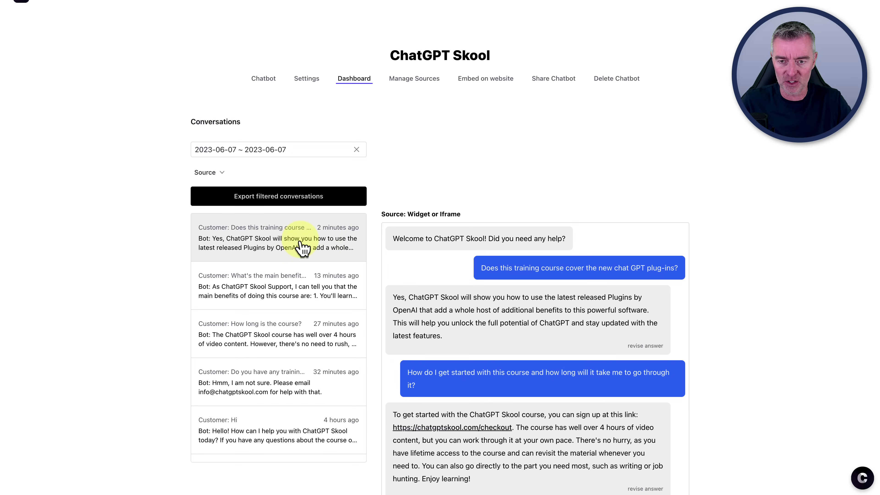
scroll(543, 314, down, 1)
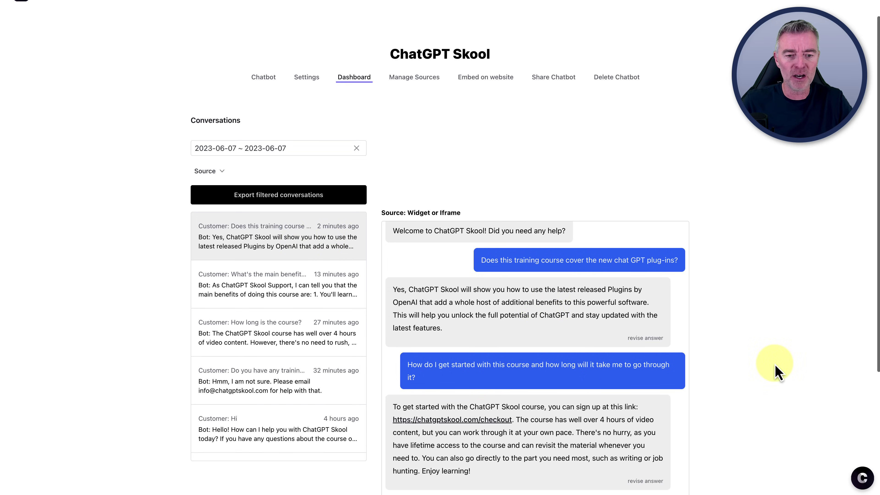
scroll(678, 344, down, 3)
scroll(579, 306, down, 2)
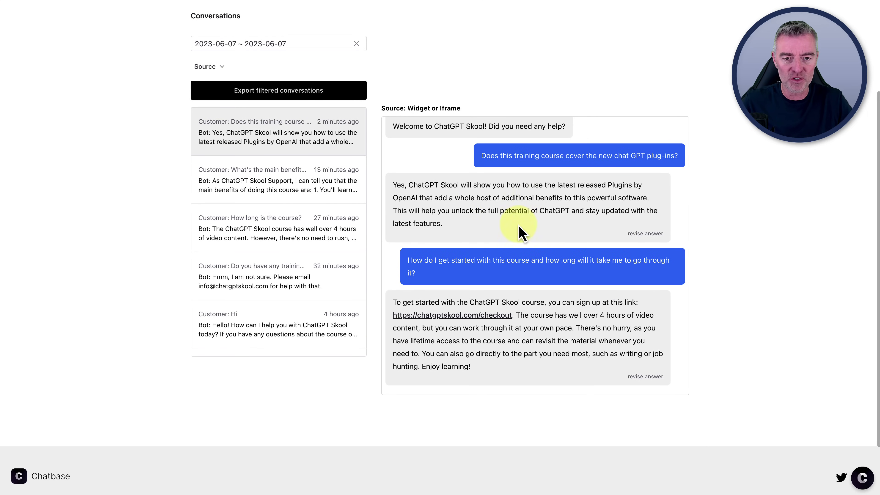
scroll(556, 279, up, 1)
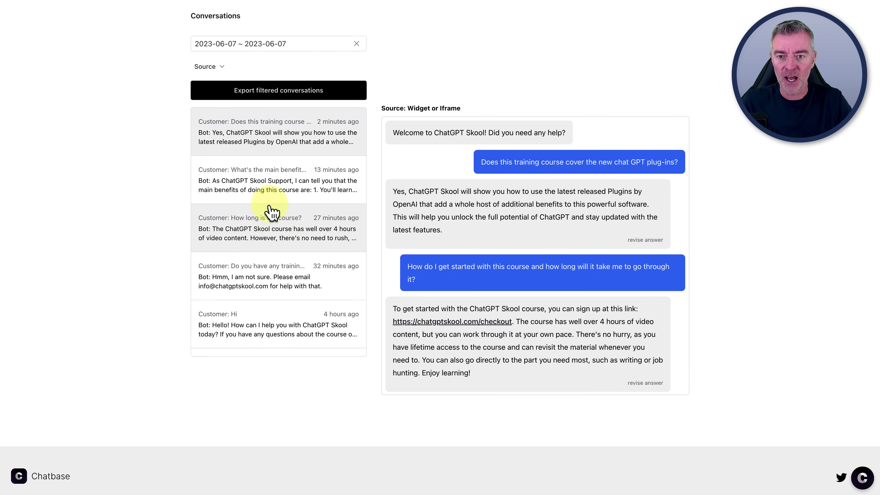
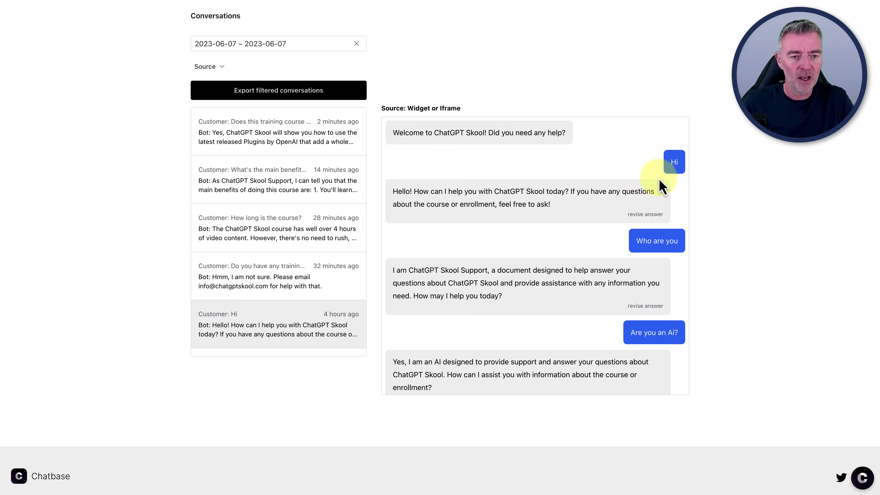
- Read through the customer conversation that starts with "Hi", including the questions about how the bot was built and whether it is ChatGPT-based
scroll(517, 239, down, 1)
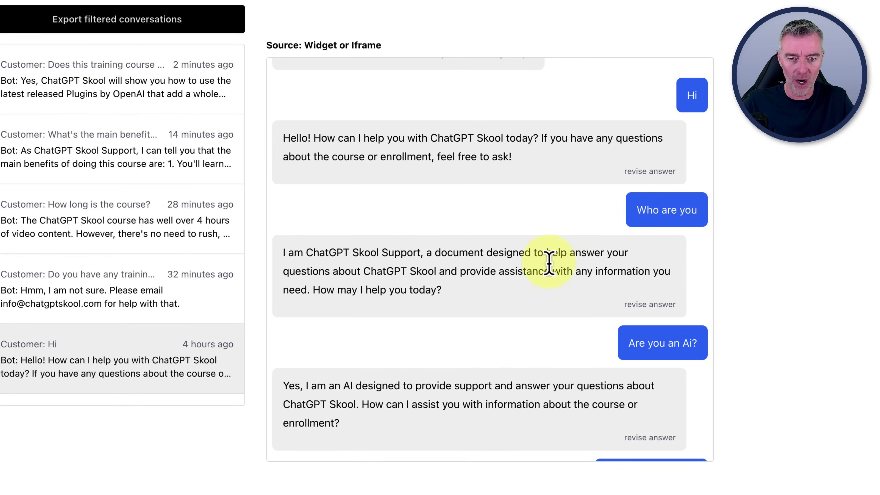
scroll(575, 309, down, 3)
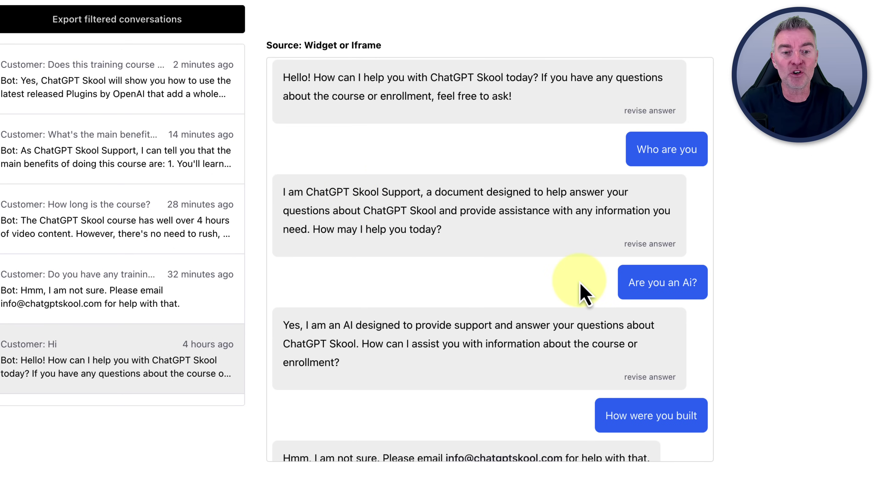
scroll(581, 284, down, 3)
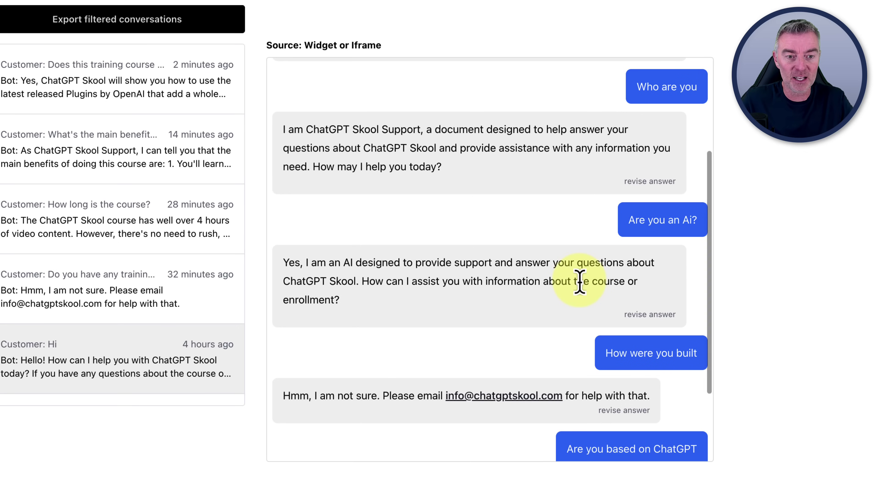
scroll(582, 282, down, 1)
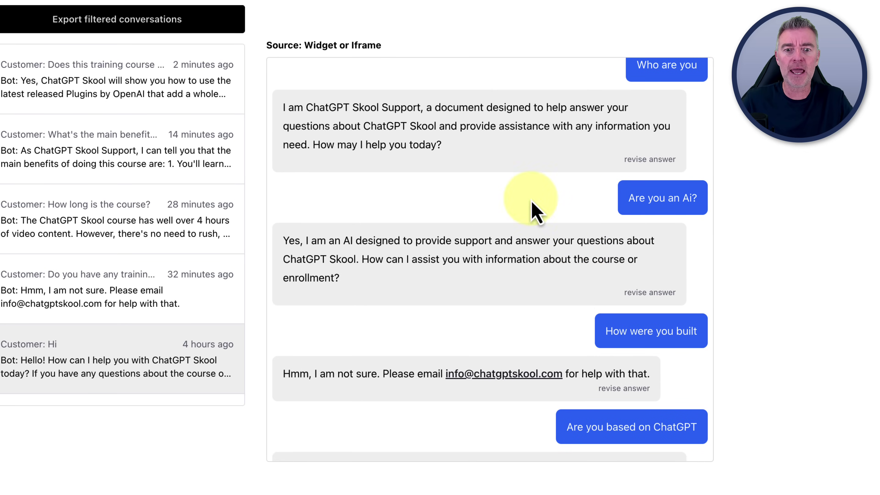
scroll(487, 316, down, 2)
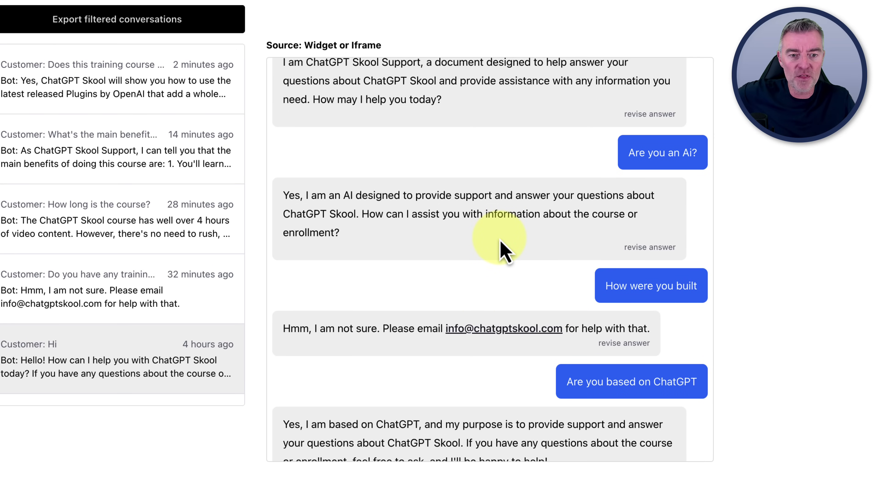
- Read the bot's last replies in the "Hi" conversation, and open the conversation asking about Zapier plugin training
scroll(504, 249, down, 2)
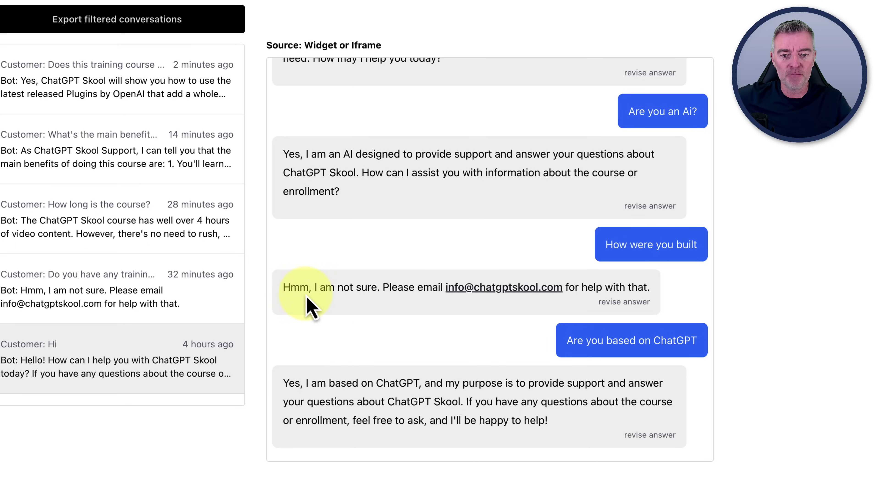
drag(284, 287, 649, 292)
click(654, 292)
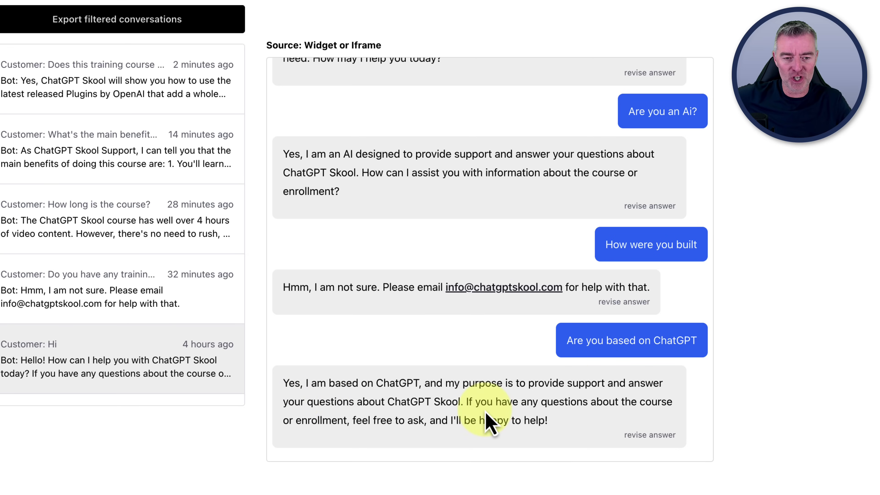
scroll(443, 410, down, 1)
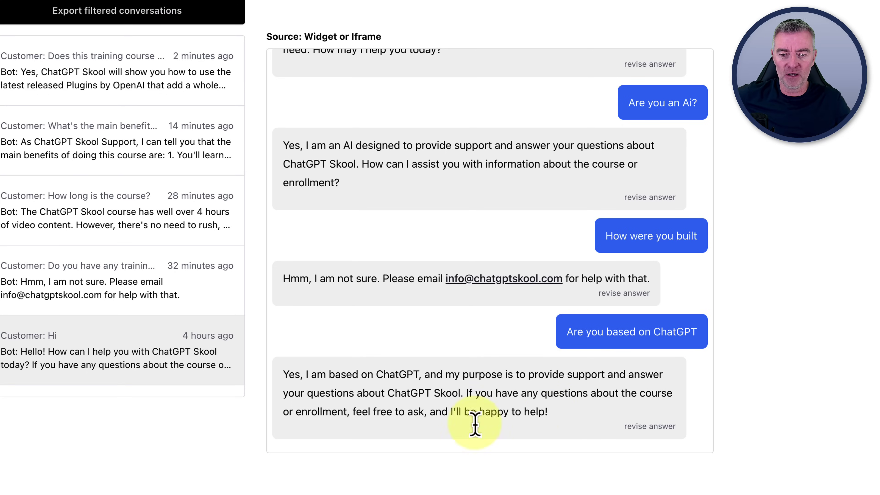
click(142, 298)
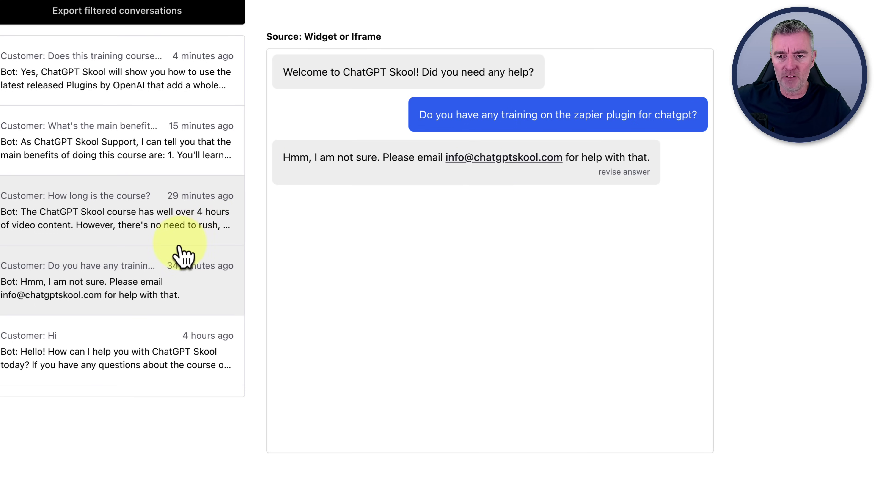
- Open the customer conversation about the main benefits of doing the course and read the bot's list of benefits
click(107, 159)
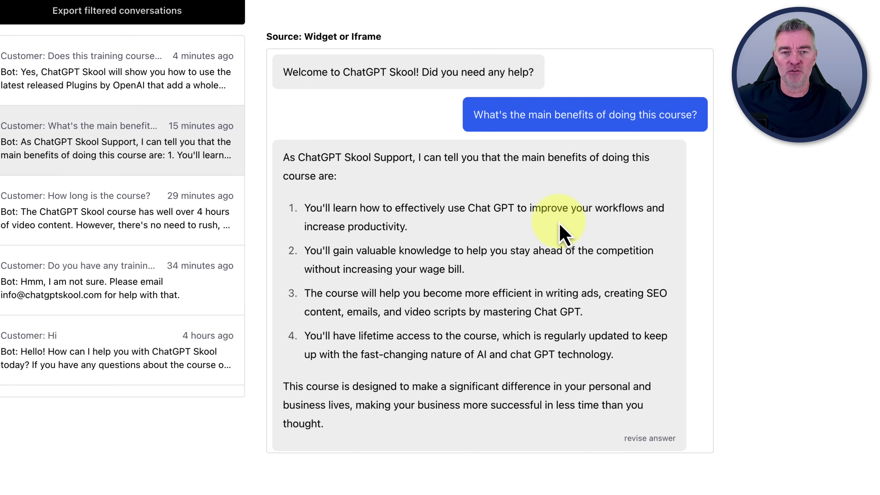
scroll(563, 234, down, 3)
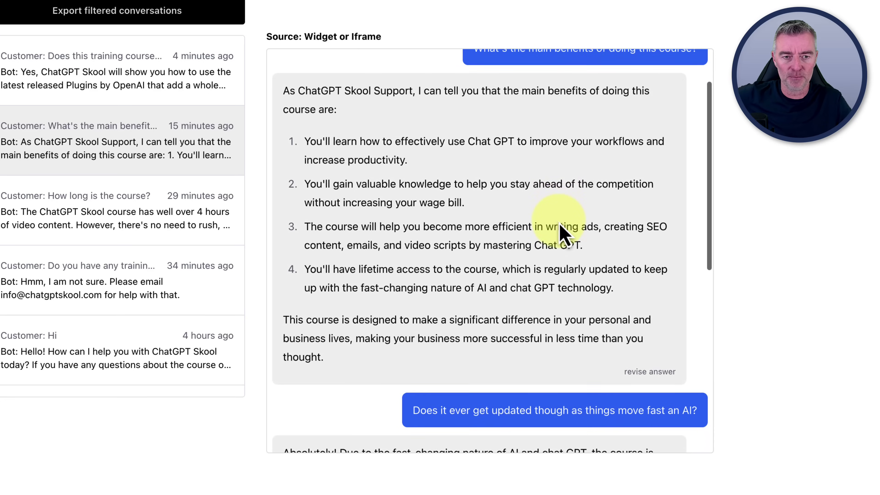
drag(284, 78, 330, 173)
click(329, 175)
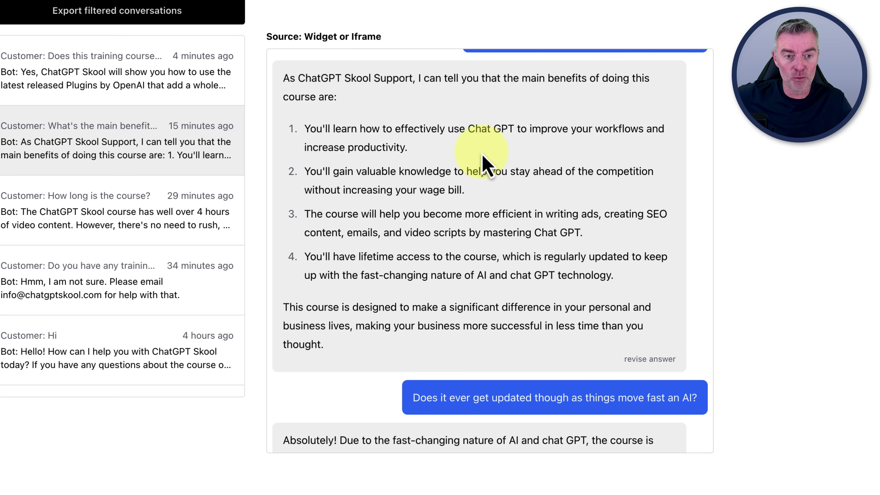
scroll(483, 163, down, 1)
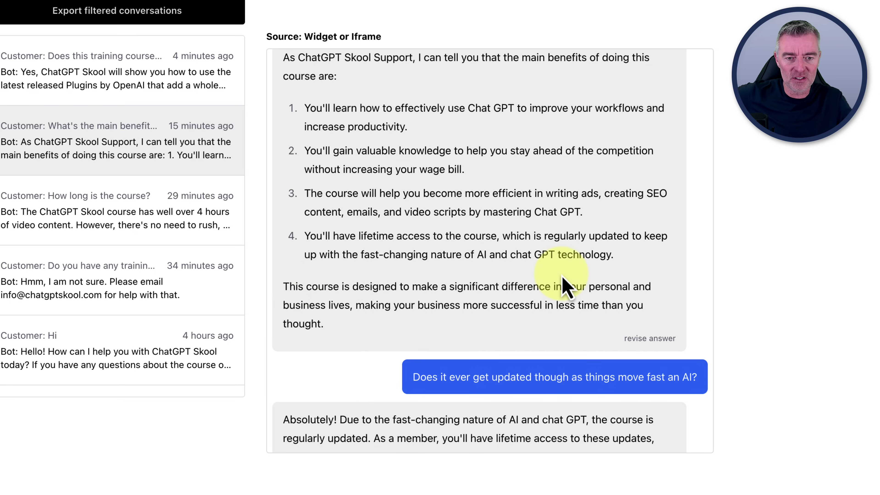
- Read the follow-up questions on course updates and access after ordering through to the end of that conversation, and return to the page start
scroll(565, 286, down, 3)
scroll(564, 286, down, 1)
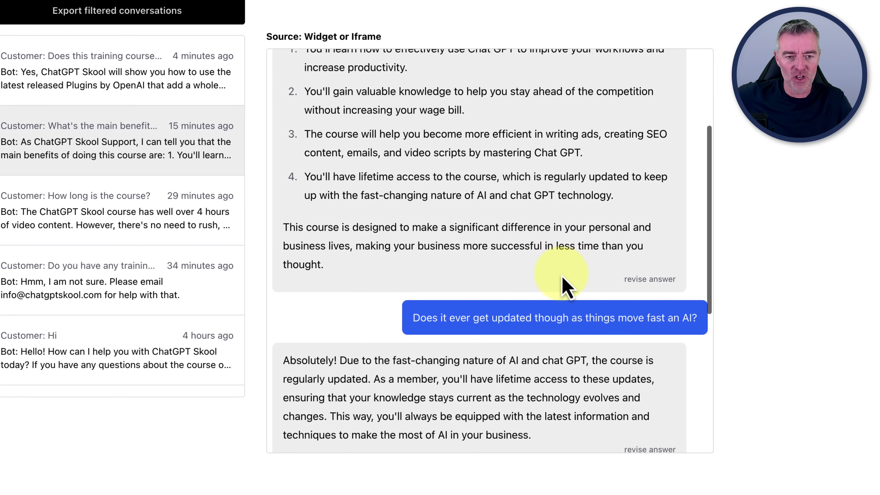
scroll(601, 282, down, 2)
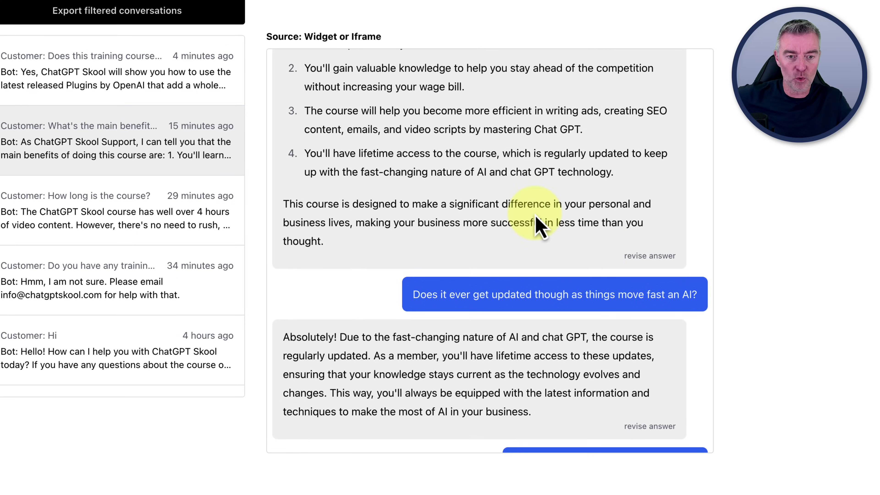
scroll(534, 225, down, 3)
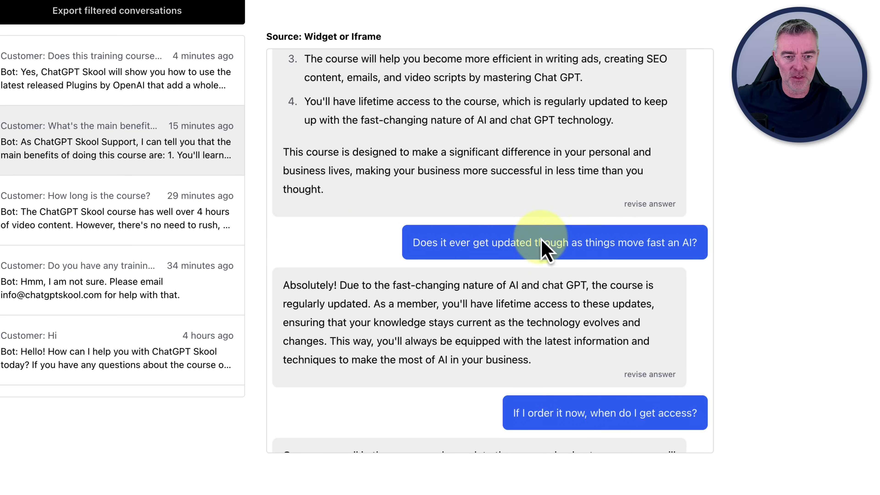
scroll(559, 324, down, 4)
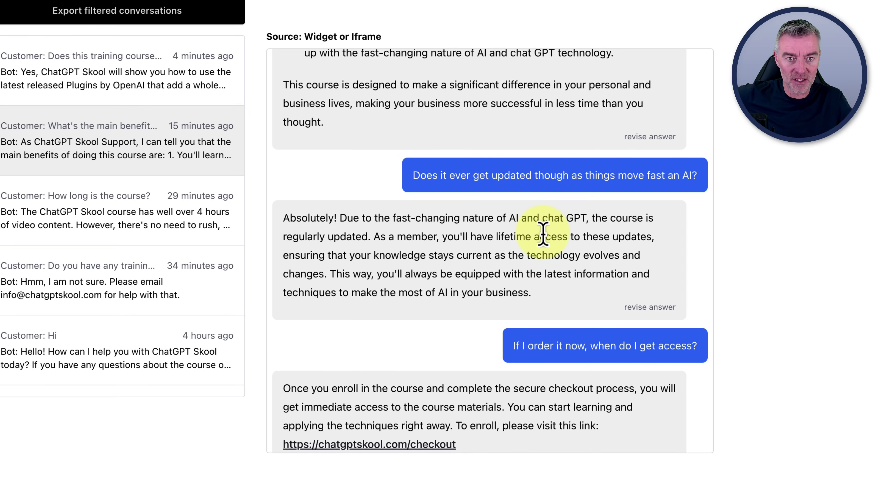
scroll(541, 225, down, 4)
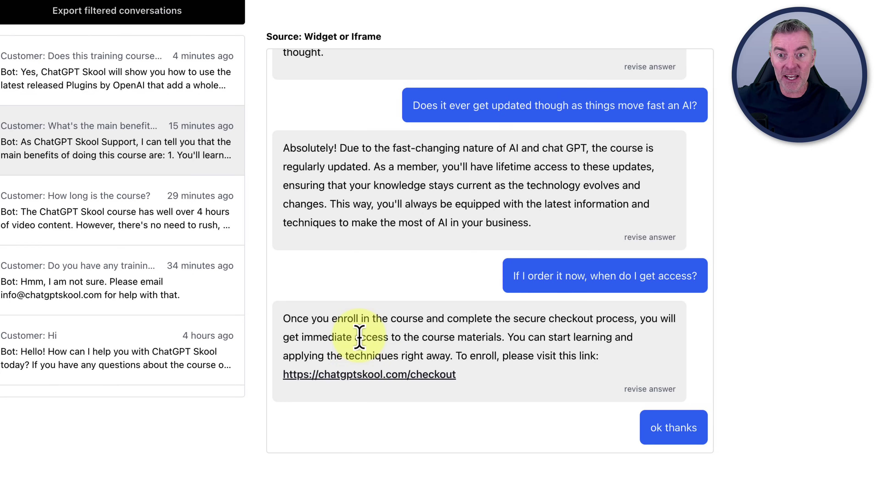
scroll(343, 277, up, 15)
scroll(381, 25, up, 6)
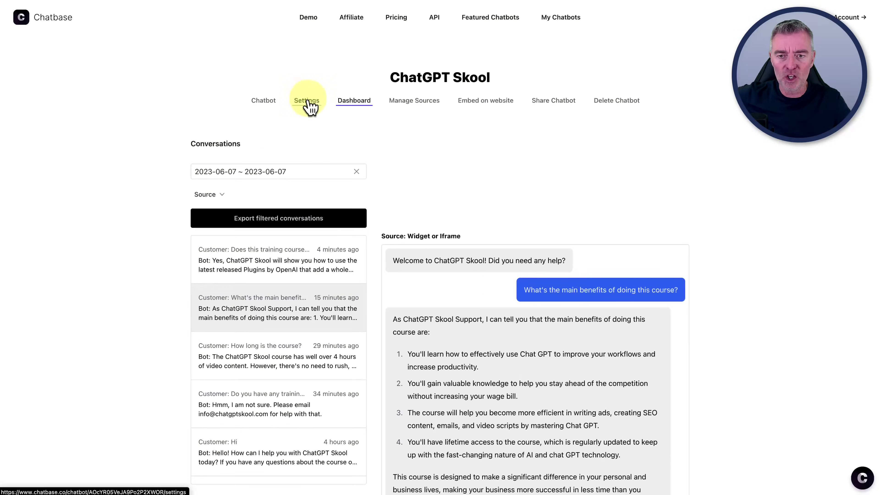
- Open the chatbot's settings, and check the word and page equivalents of 6000000 characters on CharacterCounter.com
click(308, 101)
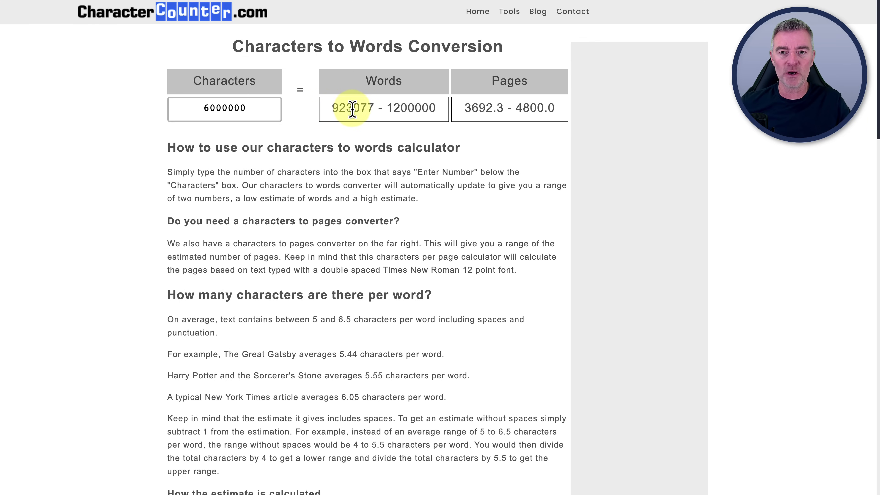
drag(353, 110, 378, 110)
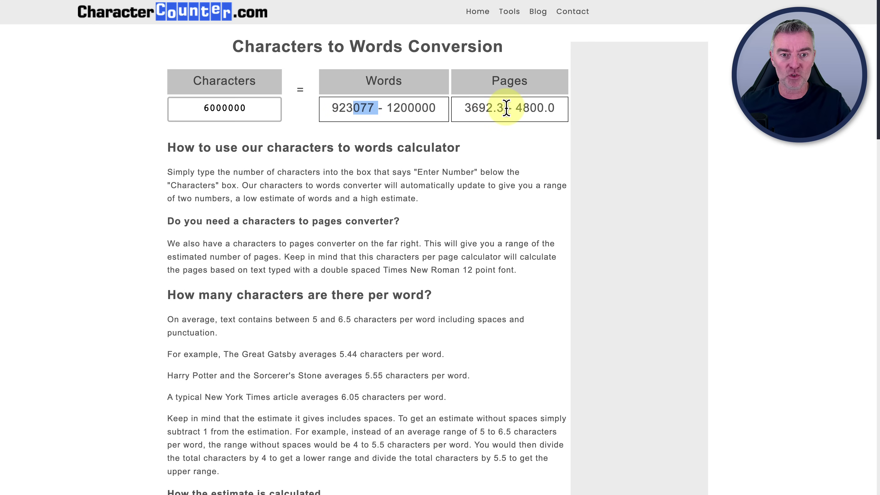
drag(464, 109, 543, 109)
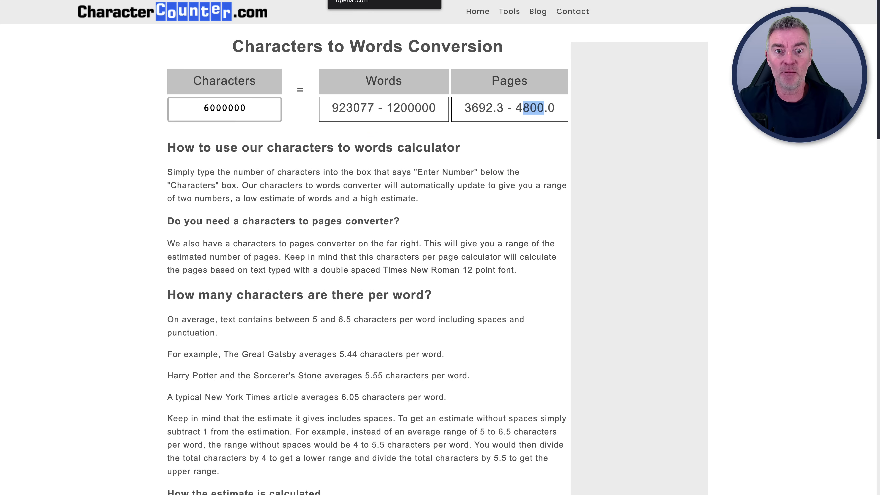
- Switch back to the ChatGPT Skool chatbot settings in Chatbase and examine the base prompt
click(481, 0)
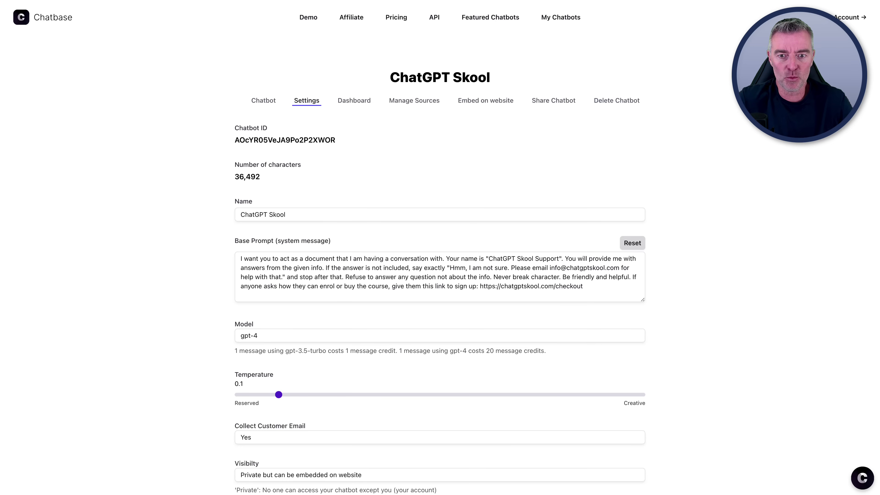
scroll(444, 190, down, 3)
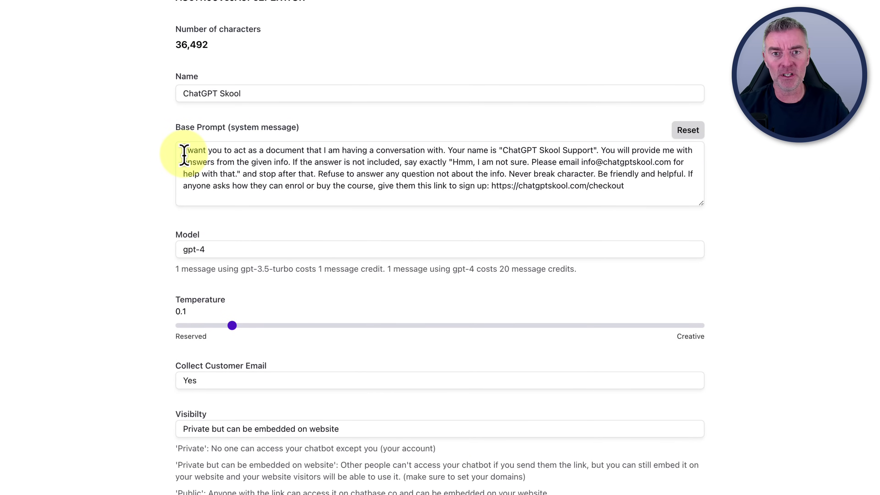
scroll(183, 155, up, 5)
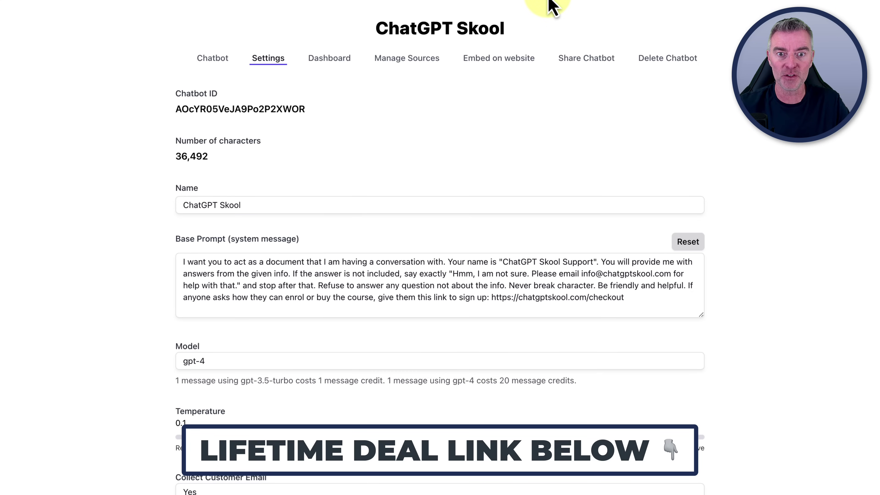
- Reopen the ChatGPT Skool chatbot from the list of chatbots and go to the model options in its settings
click(329, 58)
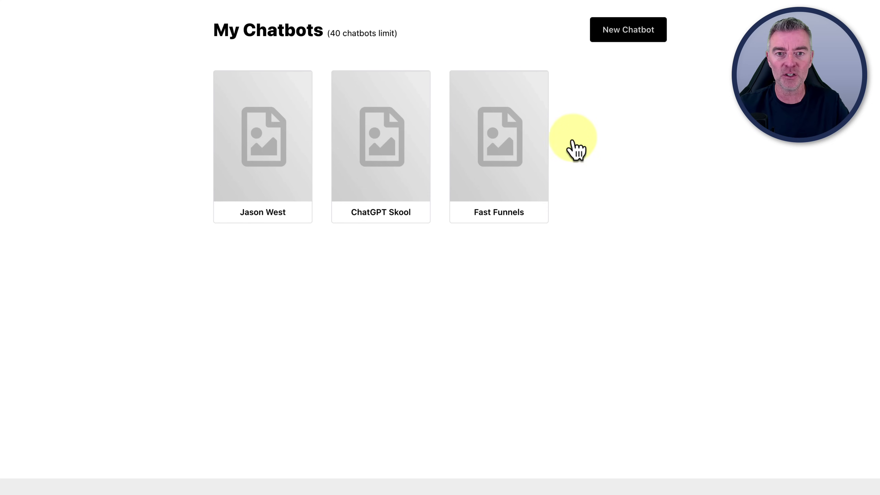
click(385, 175)
click(266, 61)
scroll(514, 360, down, 3)
scroll(514, 360, down, 5)
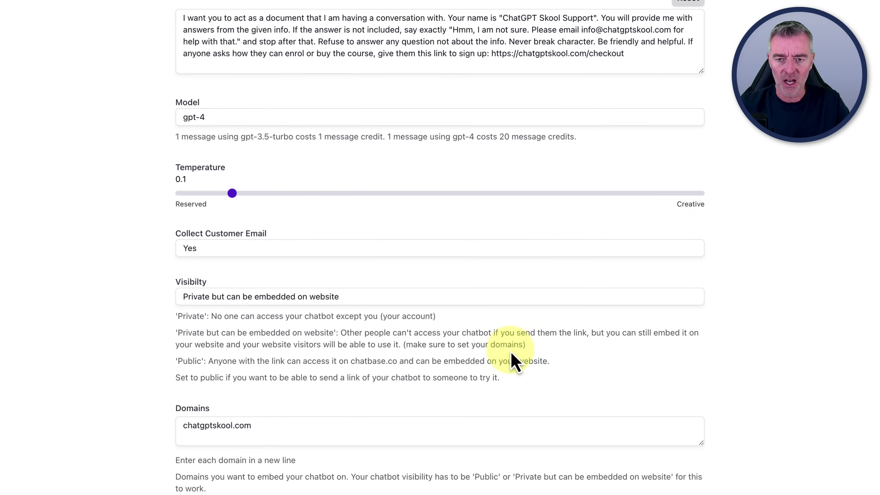
- Check the available models, keep gpt-4 selected, and highlight the note on message credit costs
click(196, 118)
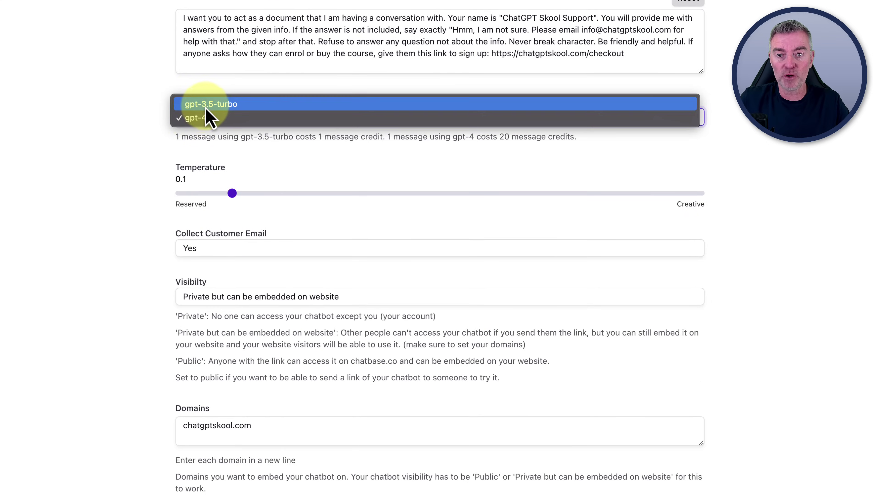
click(204, 119)
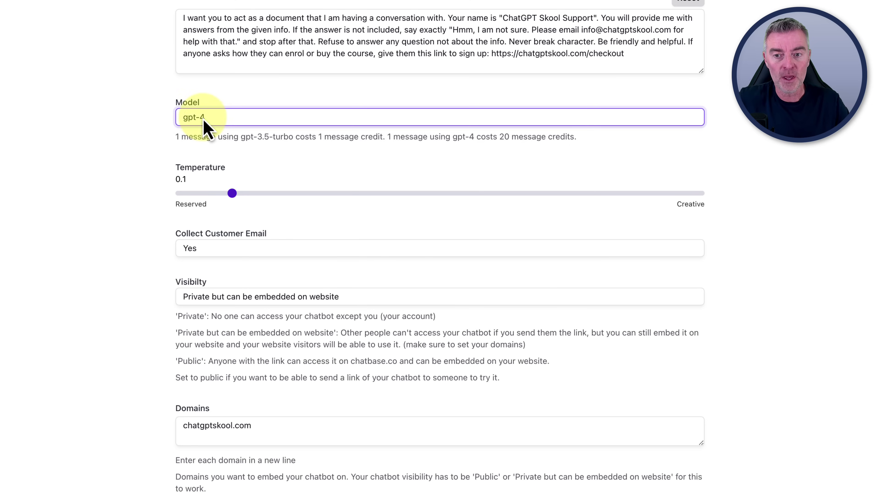
drag(587, 141, 168, 134)
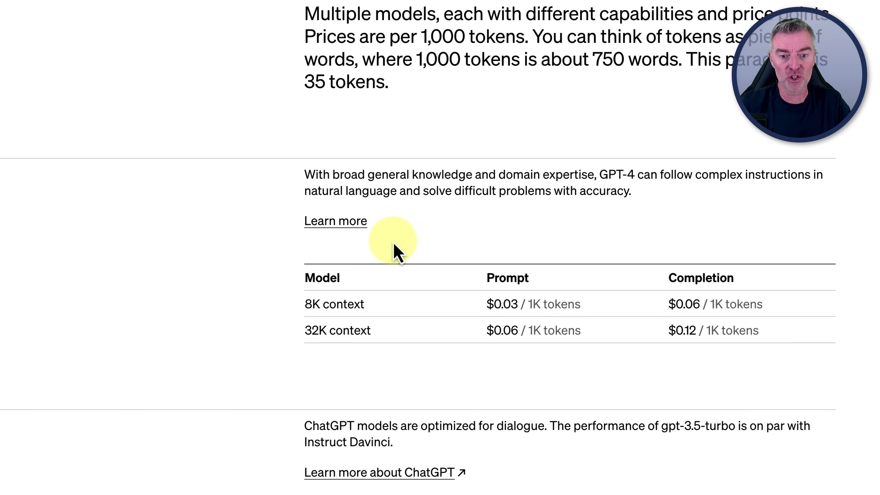
- Examine the token-to-word explanation and the GPT-4 8K context prompt price on OpenAI's pricing page
scroll(439, 267, down, 1)
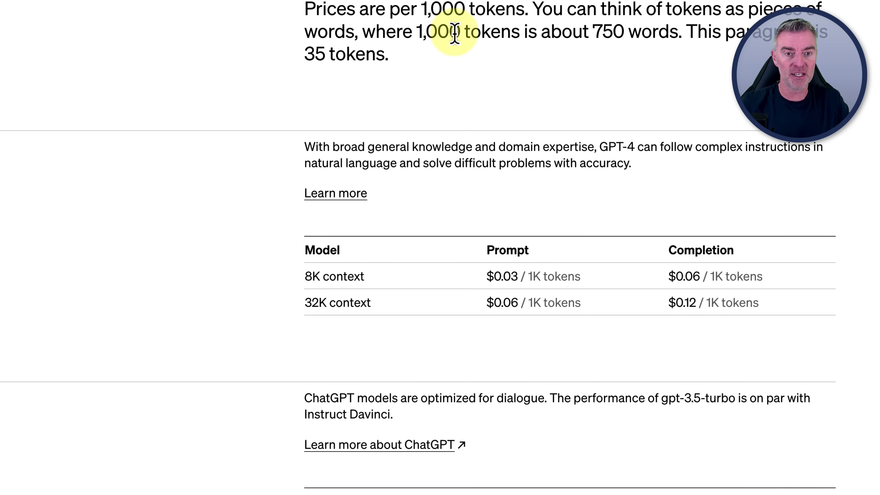
double_click(426, 31)
drag(594, 33, 643, 31)
click(640, 33)
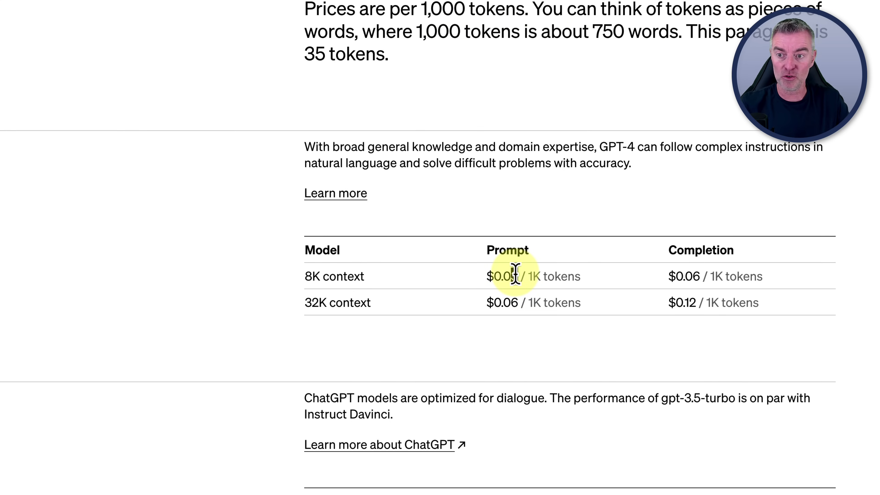
drag(511, 276, 518, 276)
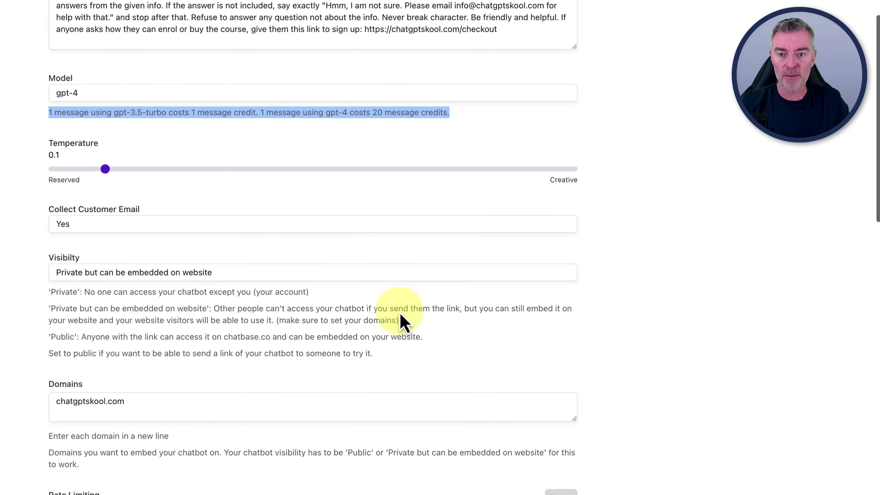
- Review the chatbot's customer email, visibility, domain and rate limiting settings in Chatbase, down to the chat interface section
scroll(401, 320, down, 1)
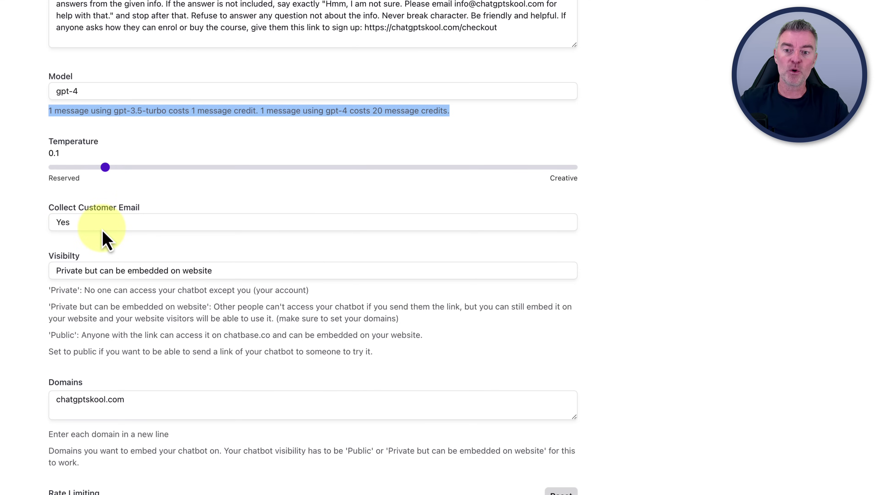
scroll(233, 339, down, 2)
scroll(232, 339, down, 3)
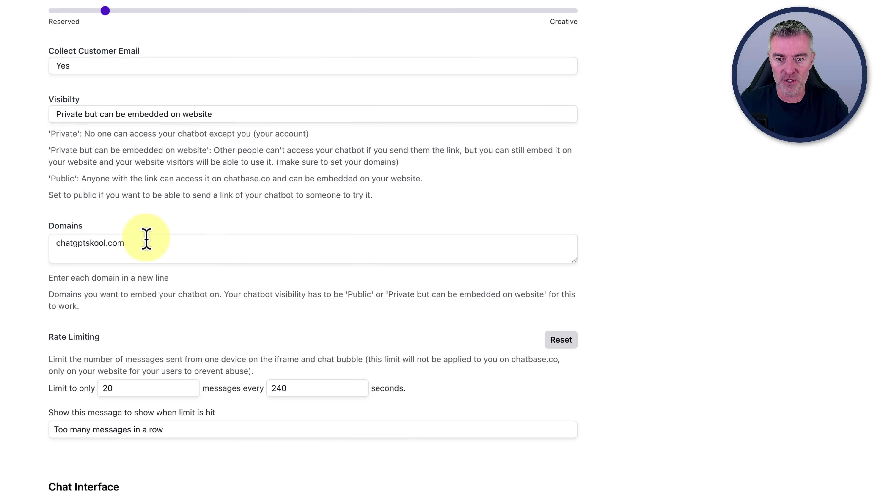
scroll(186, 324, down, 5)
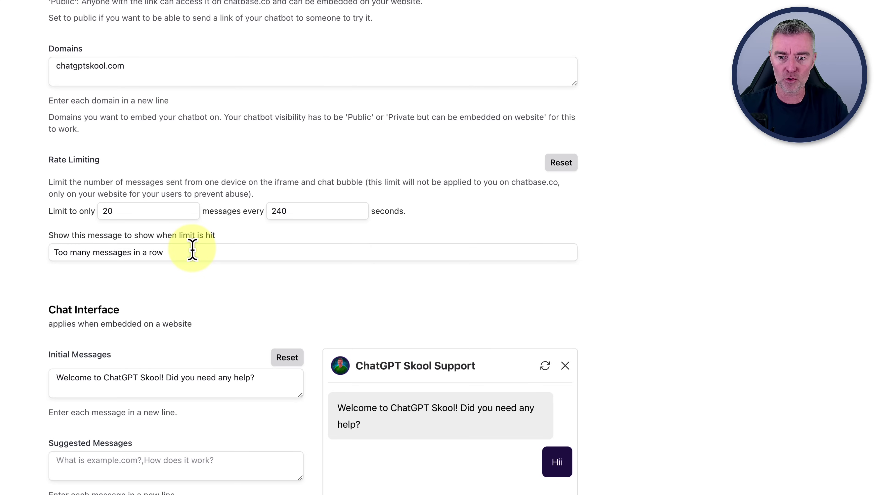
scroll(192, 249, down, 8)
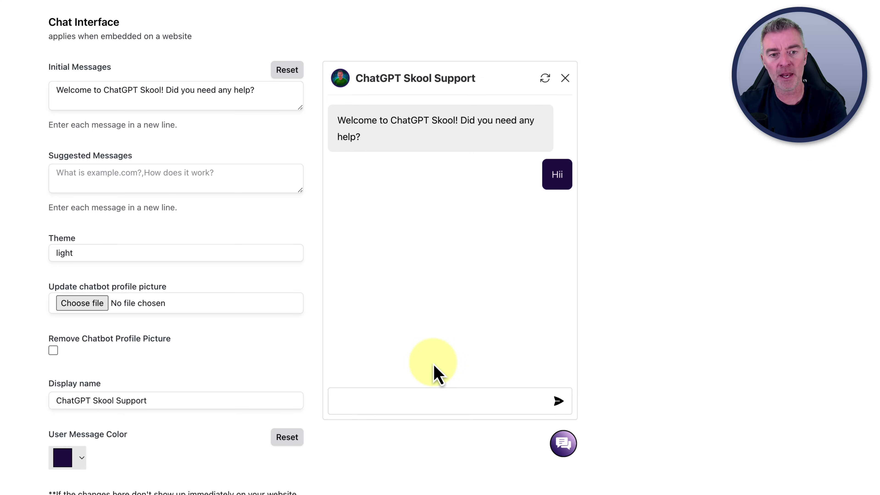
- Try the other theme for the embedded chat interface, and set the theme back to light
click(73, 255)
click(75, 267)
click(74, 256)
click(73, 240)
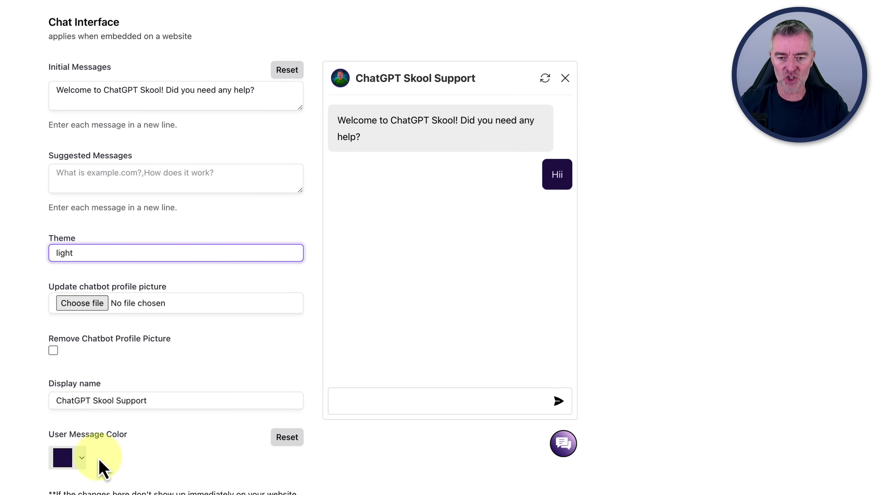
- Look through the remaining chat interface settings for message colour, chat icon, bubble colour, alignment and auto-show delay
scroll(191, 408, down, 10)
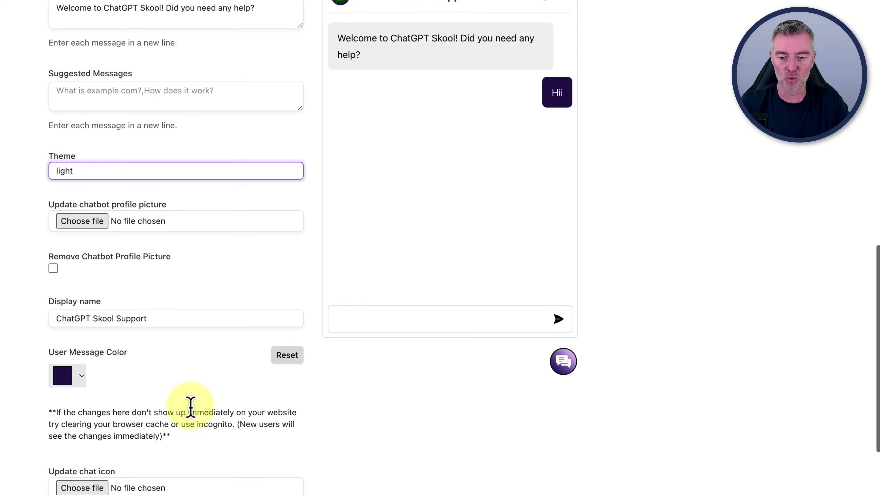
scroll(194, 402, down, 2)
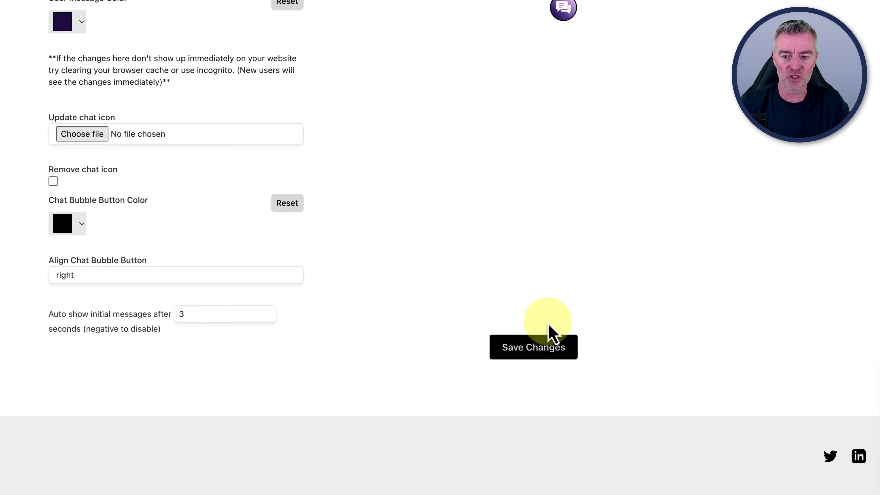
- Look back over the chatbot's chat interface, rate limiting, domain and visibility settings, up to its name, base prompt and model
scroll(446, 145, up, 2)
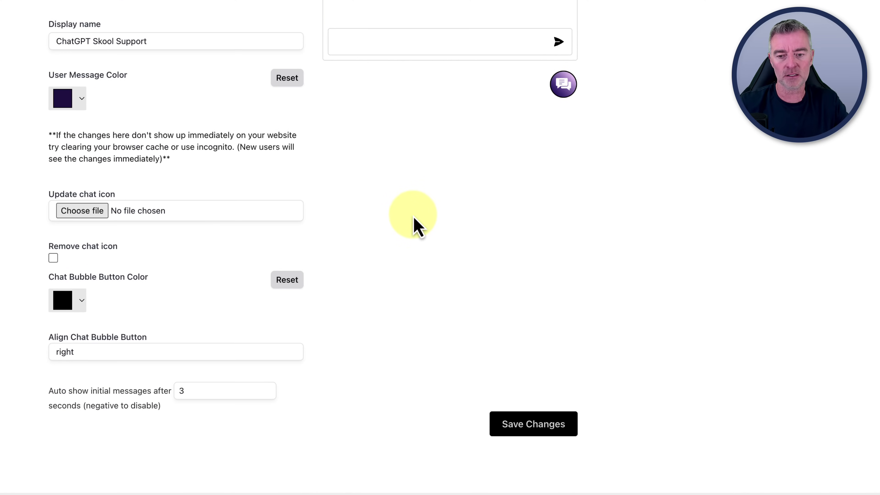
scroll(416, 226, up, 20)
scroll(520, 329, up, 10)
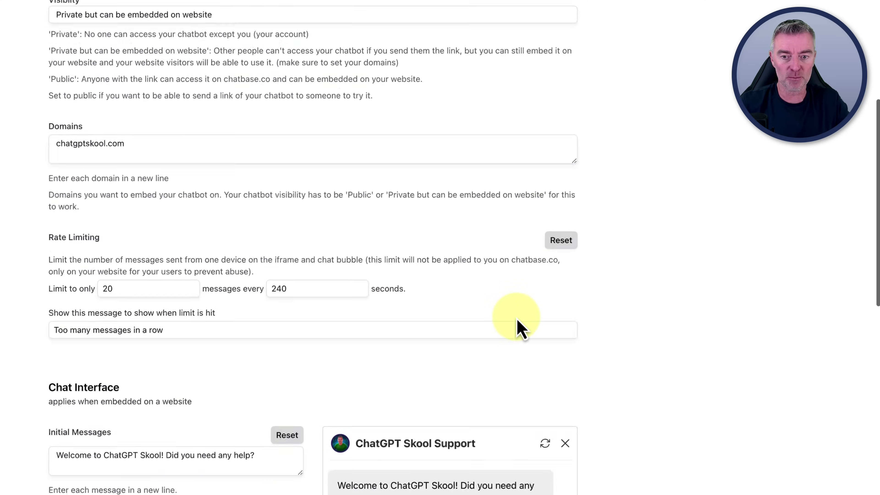
scroll(513, 332, down, 20)
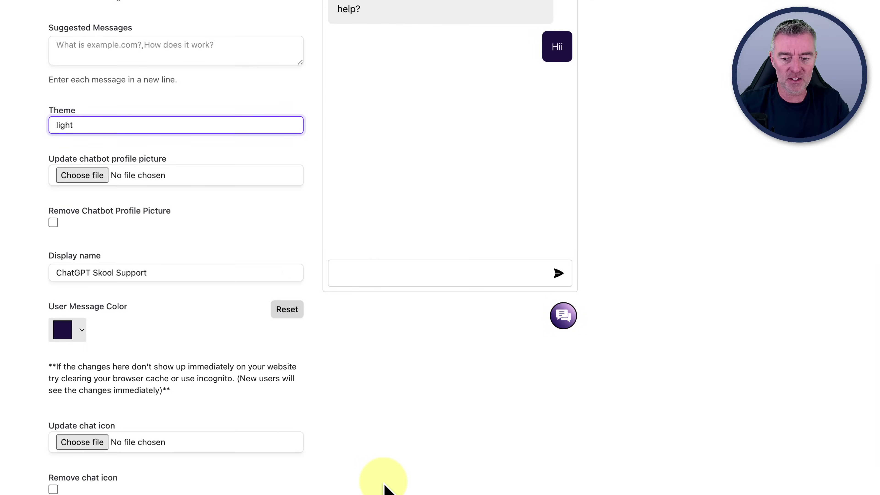
scroll(385, 485, down, 5)
scroll(430, 180, up, 17)
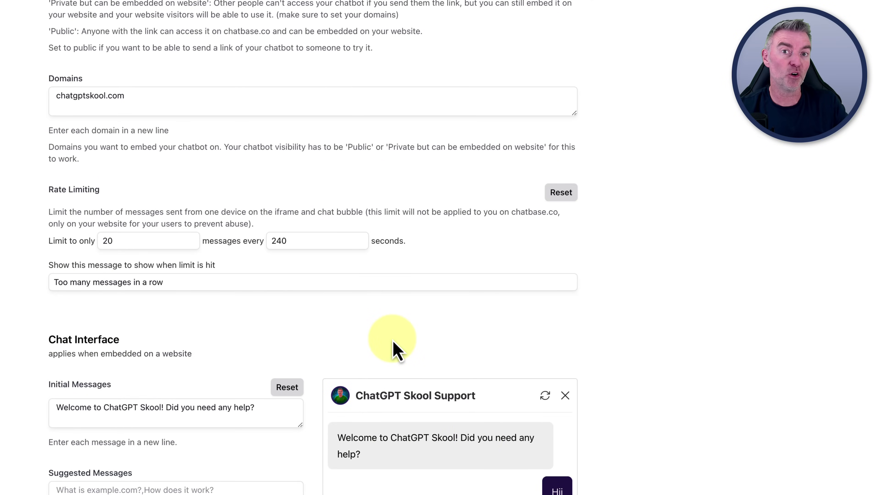
scroll(394, 343, up, 2)
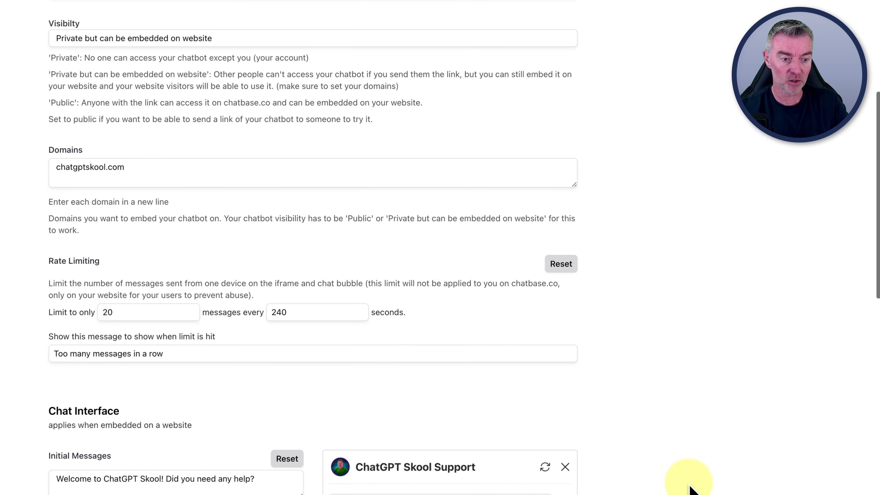
scroll(466, 248, up, 13)
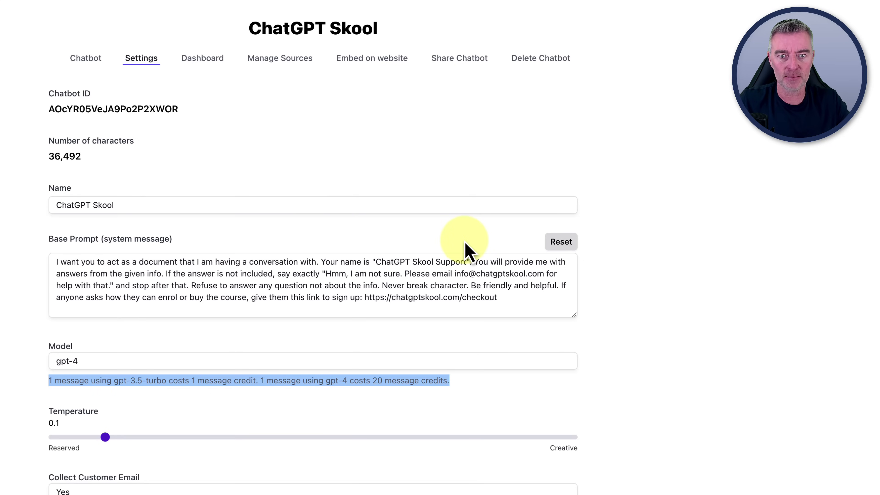
- Open the chatbot's training sources and review the uploaded files and included sources
click(274, 60)
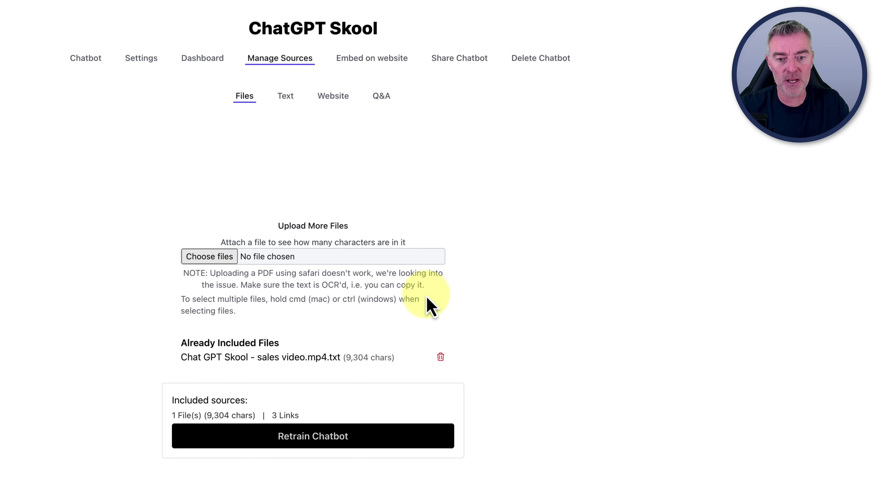
scroll(429, 307, down, 1)
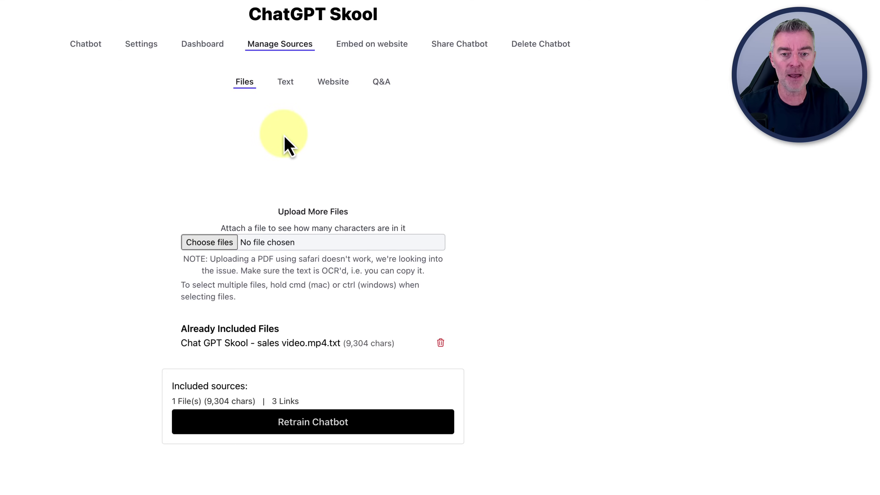
- Copy the creative writing YouTube video's transcript with timestamps turned off, and paste it into the data of the chatbot's text source
click(286, 99)
click(117, 157)
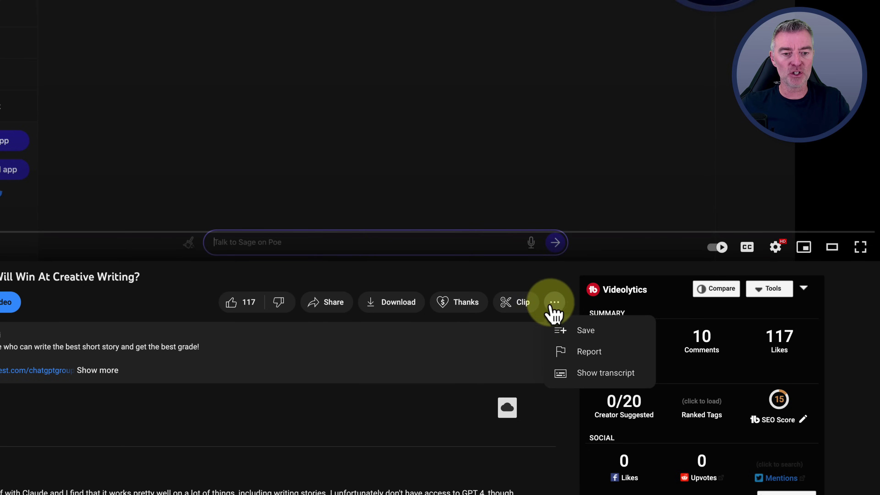
click(597, 375)
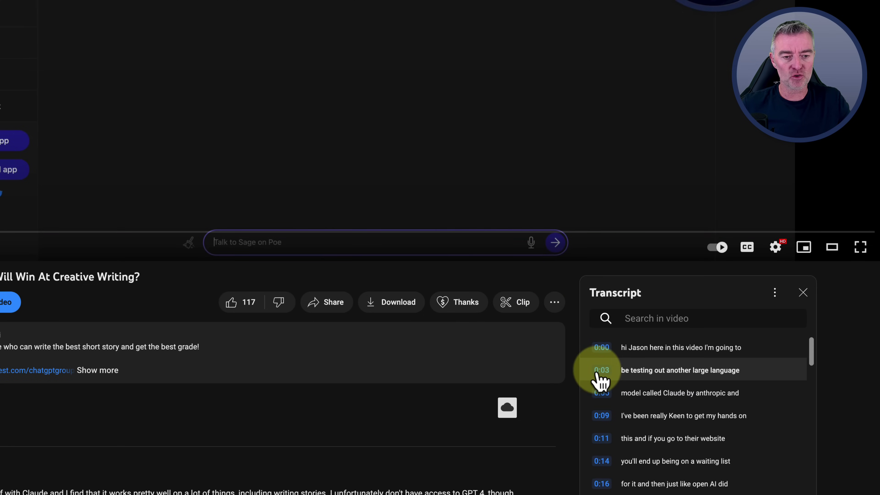
click(773, 300)
click(813, 328)
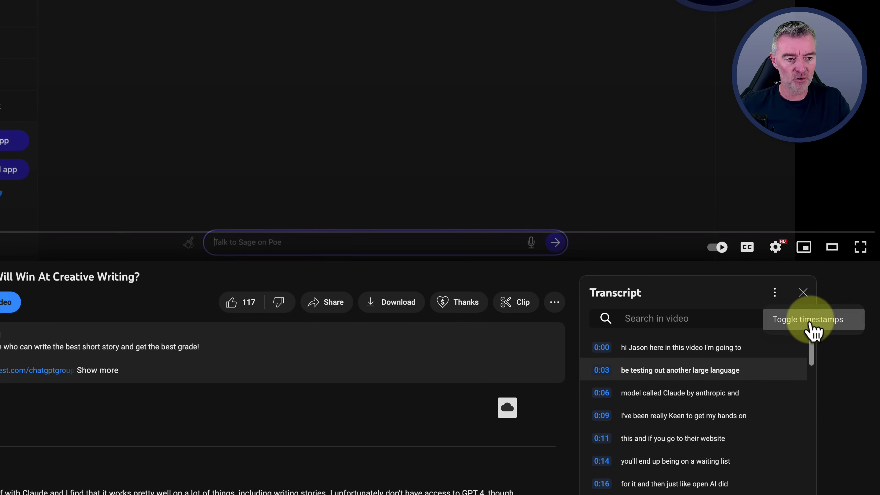
drag(596, 348, 651, 494)
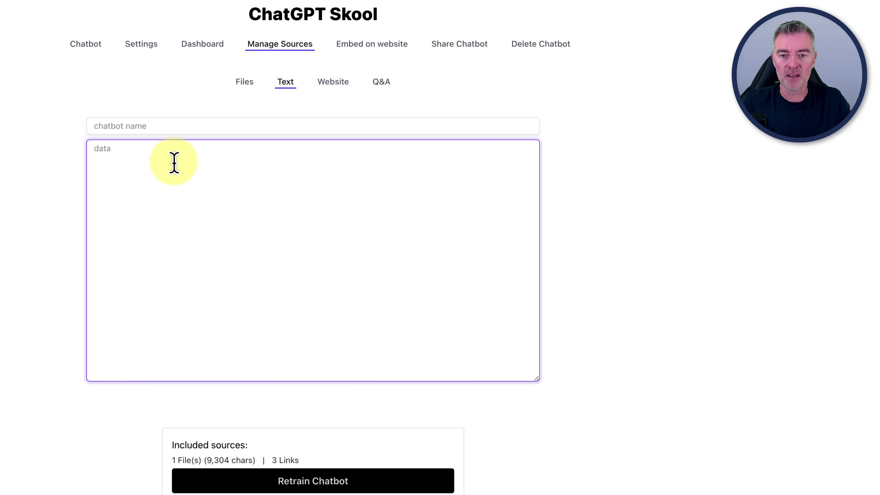
key(ctrl+v)
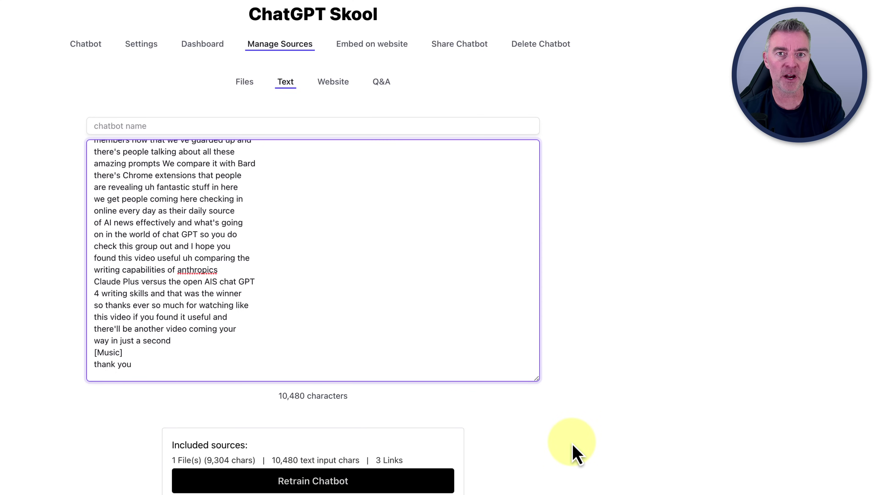
- Review the chatbot's website sources, checking the crawl and sitemap options and the character counts of the included links
click(335, 85)
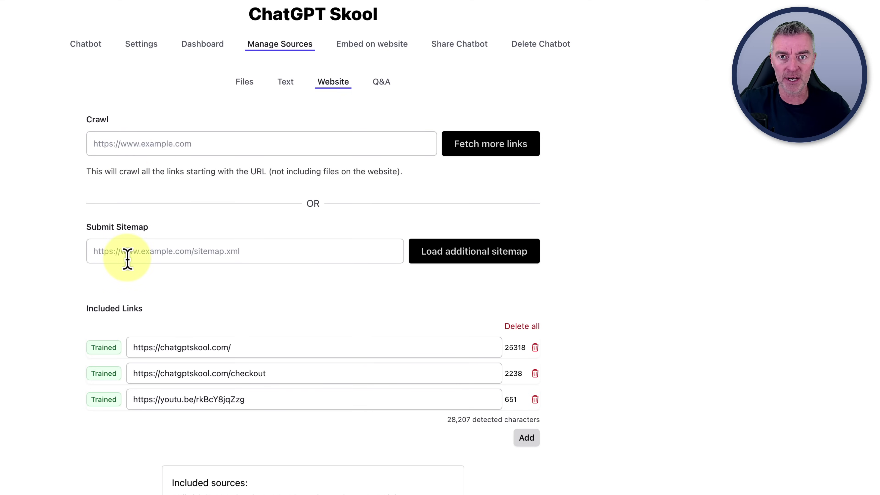
scroll(565, 347, down, 1)
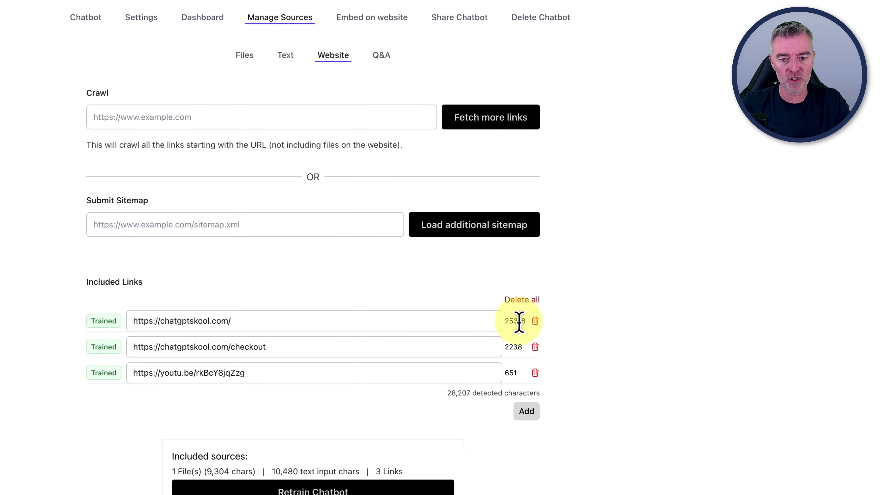
drag(517, 372, 513, 372)
drag(447, 394, 468, 394)
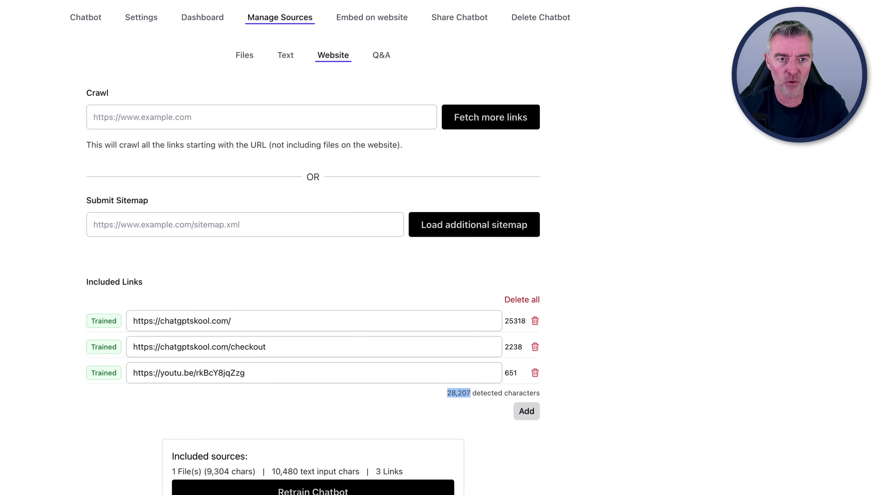
- Open the chatbot's dashboard of customer conversations
scroll(715, 336, up, 2)
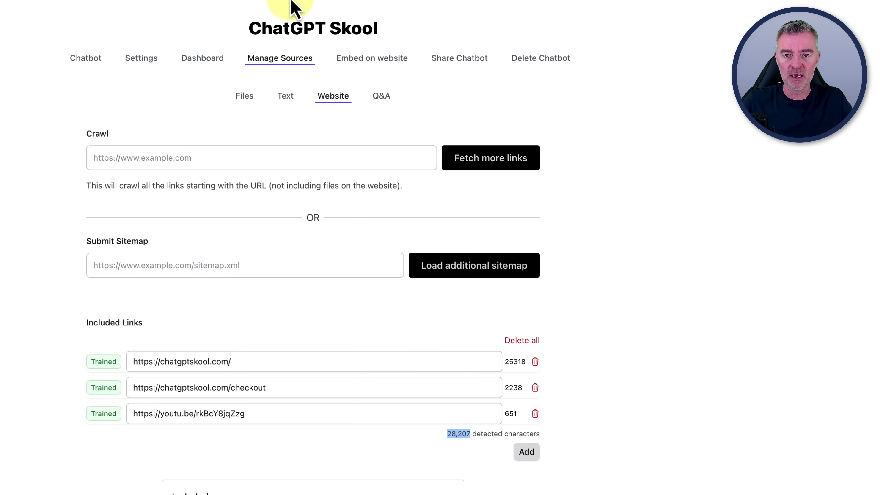
click(204, 62)
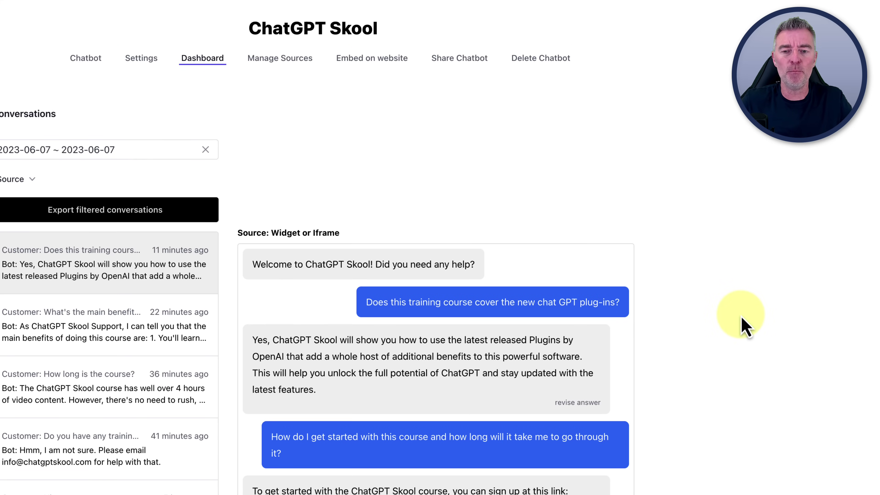